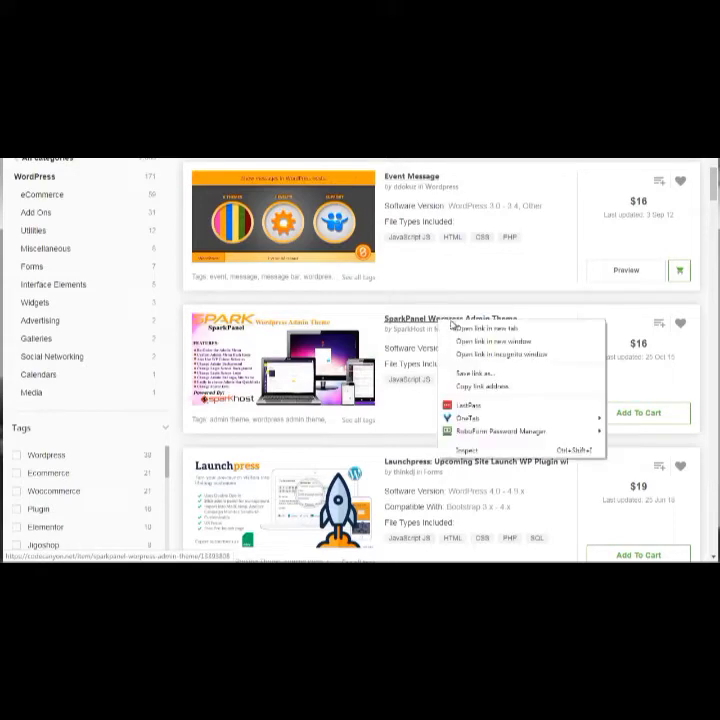
# Scroll the Event Message item page down to its Last Update date, 3 September 12.
pyautogui.scroll(-10, 440, 360)
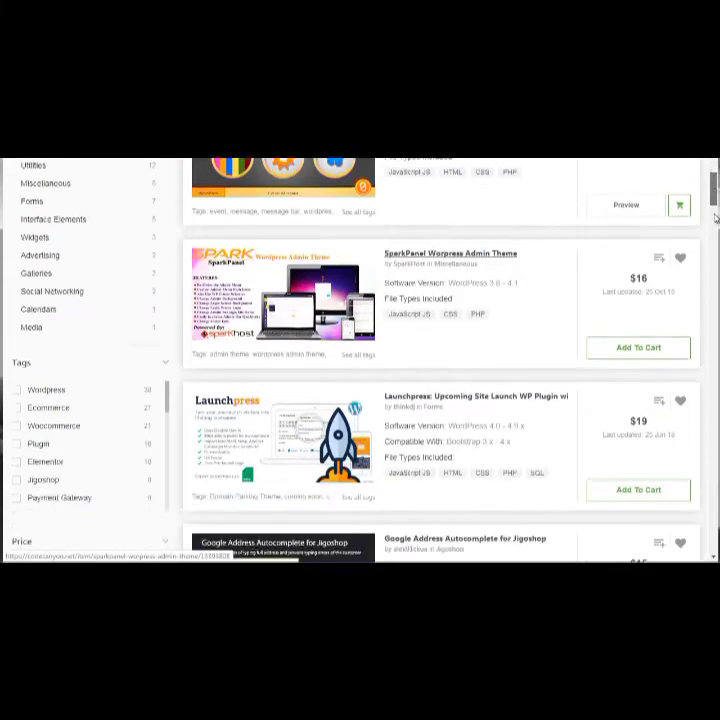
pyautogui.scroll(-2, 440, 360)
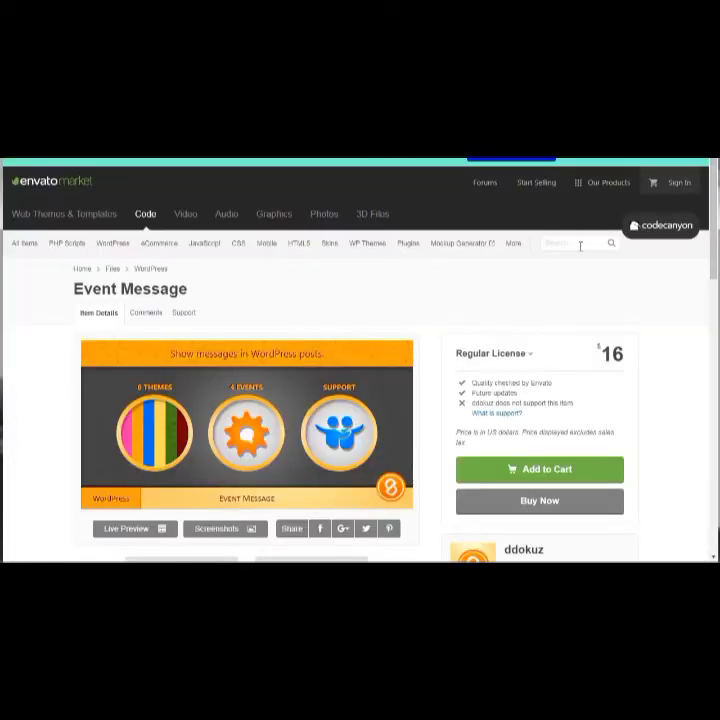
pyautogui.scroll(-1, 360, 360)
pyautogui.scroll(-5, 360, 360)
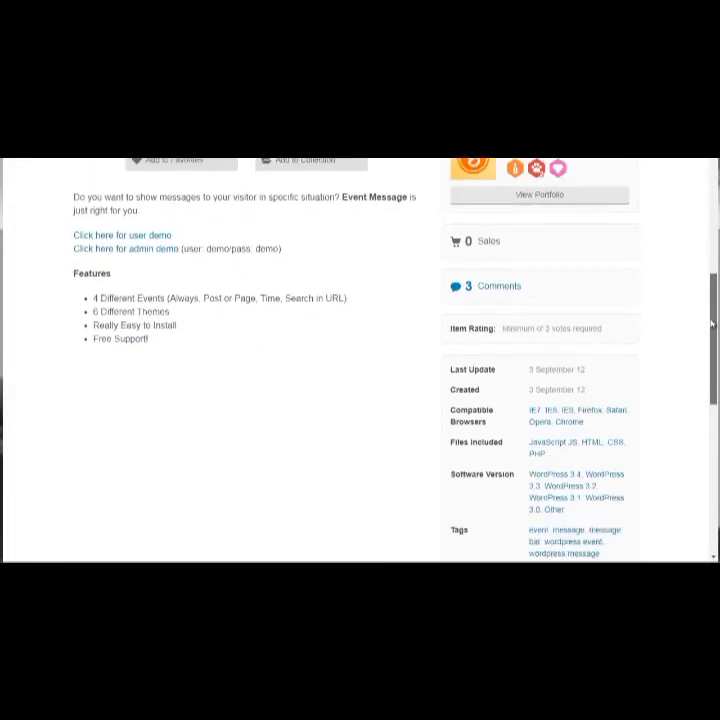
pyautogui.moveTo(702, 373); pyautogui.dragTo(707, 313)
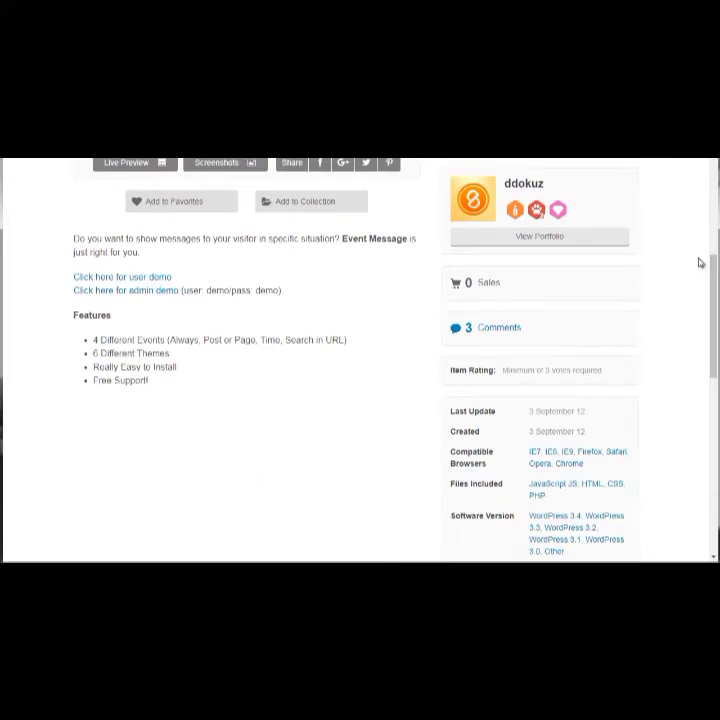
pyautogui.moveTo(714, 273)
pyautogui.mouseDown()
pyautogui.moveTo(713, 311)
pyautogui.moveTo(715, 252)
pyautogui.mouseUp()
pyautogui.click(513, 414)
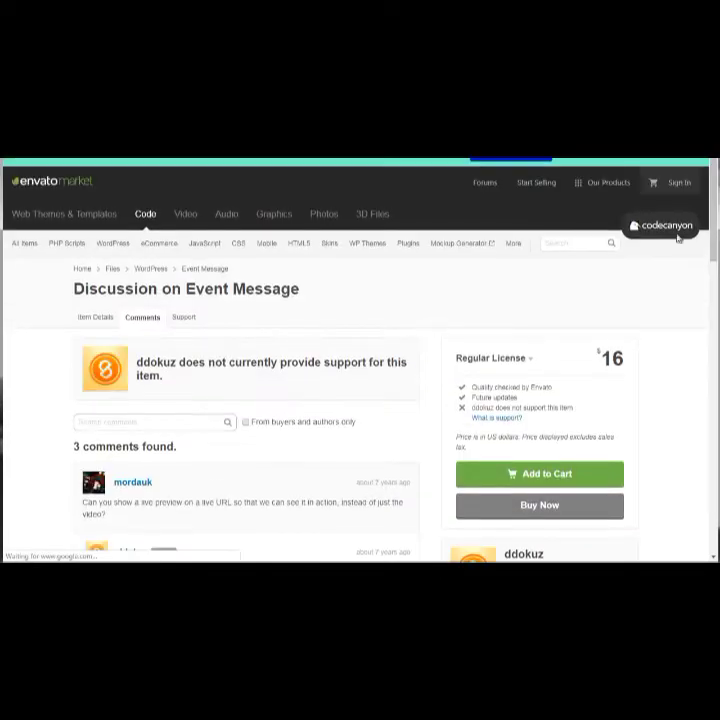
pyautogui.moveTo(715, 214); pyautogui.dragTo(716, 253)
pyautogui.scroll(-3, 156, 326)
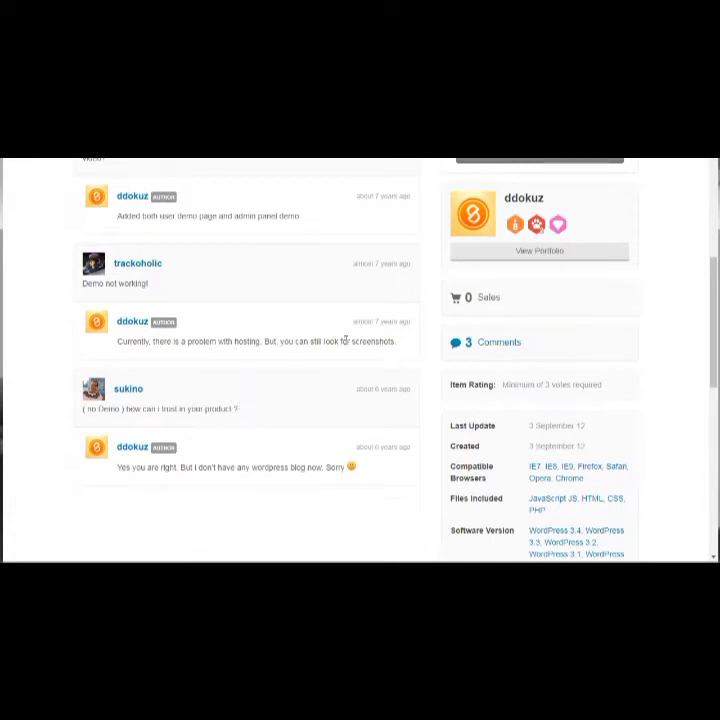
pyautogui.scroll(1, 450, 290)
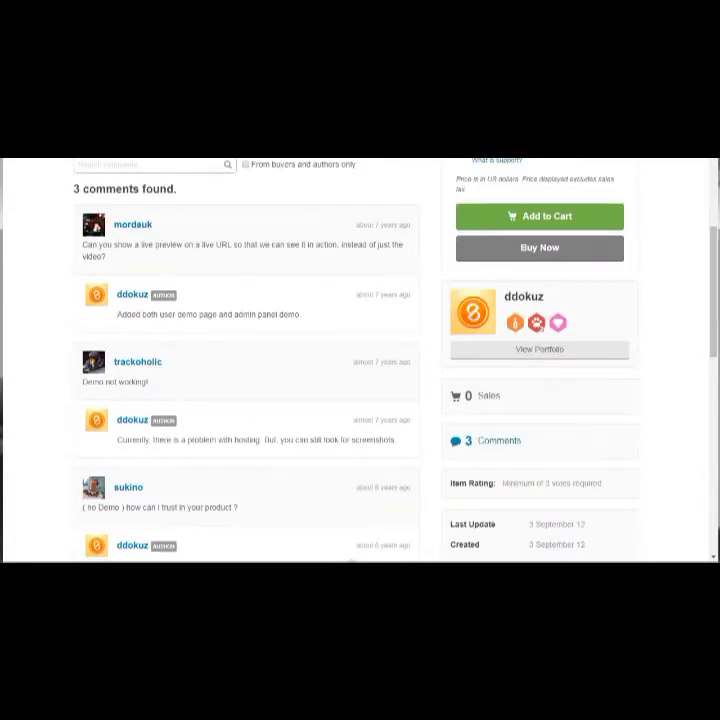
pyautogui.hotkey('alt', 'Left')
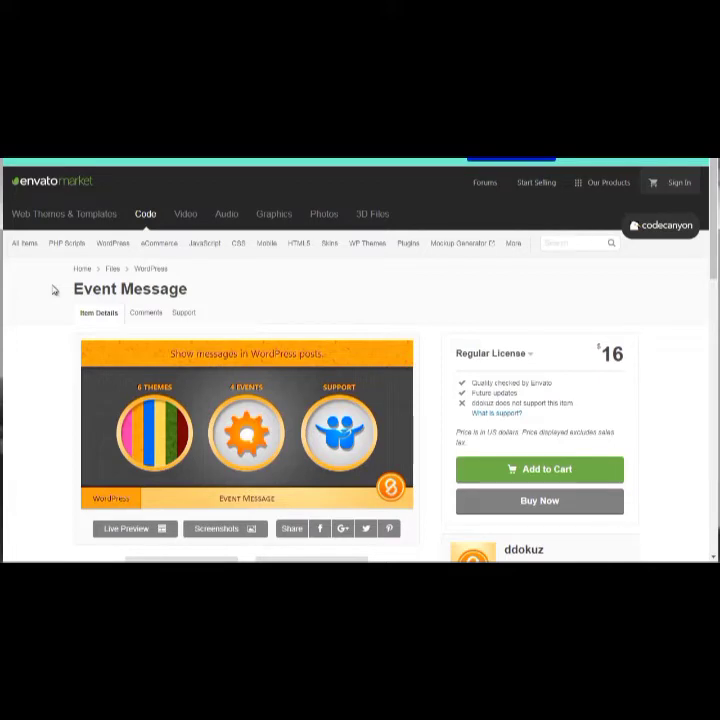
# Check SparkPanel's Update History (Version 1.0, Oct 26, 2015), then return to the top of the no-sales results.
pyautogui.scroll(-3, 55, 290)
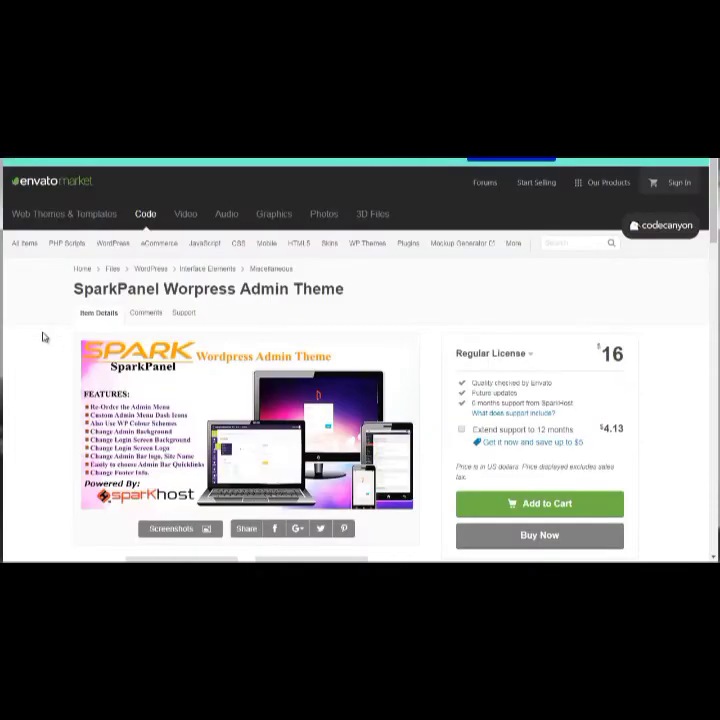
pyautogui.scroll(-10, 42, 337)
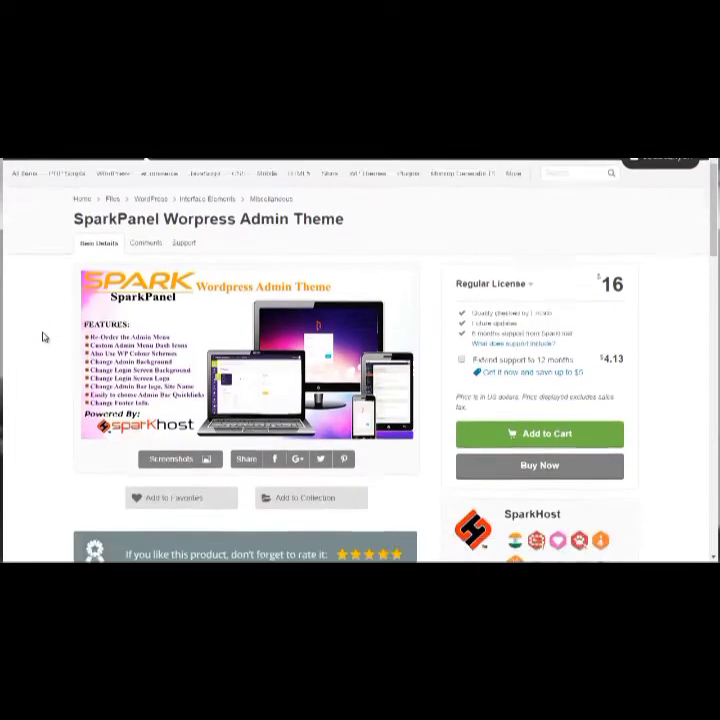
pyautogui.scroll(-7, 43, 337)
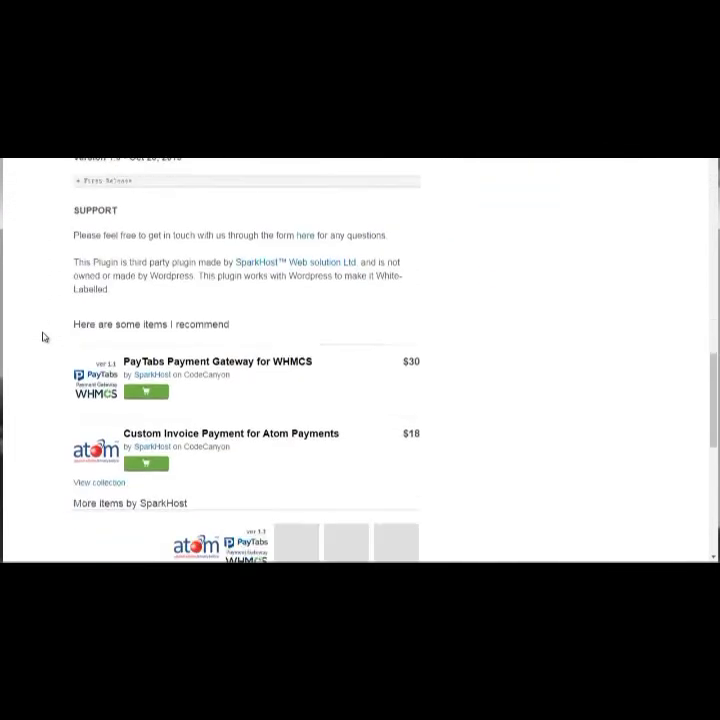
pyautogui.scroll(5, 43, 337)
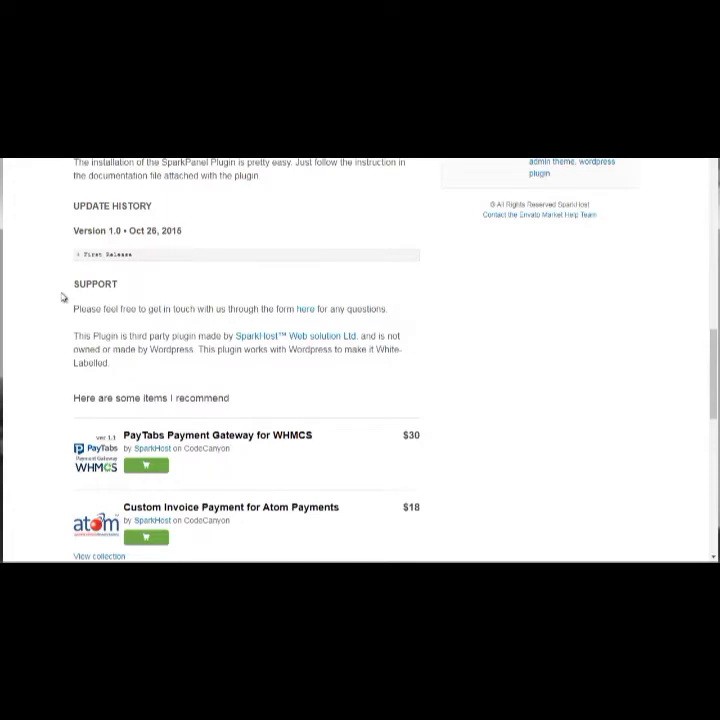
pyautogui.scroll(3, 62, 297)
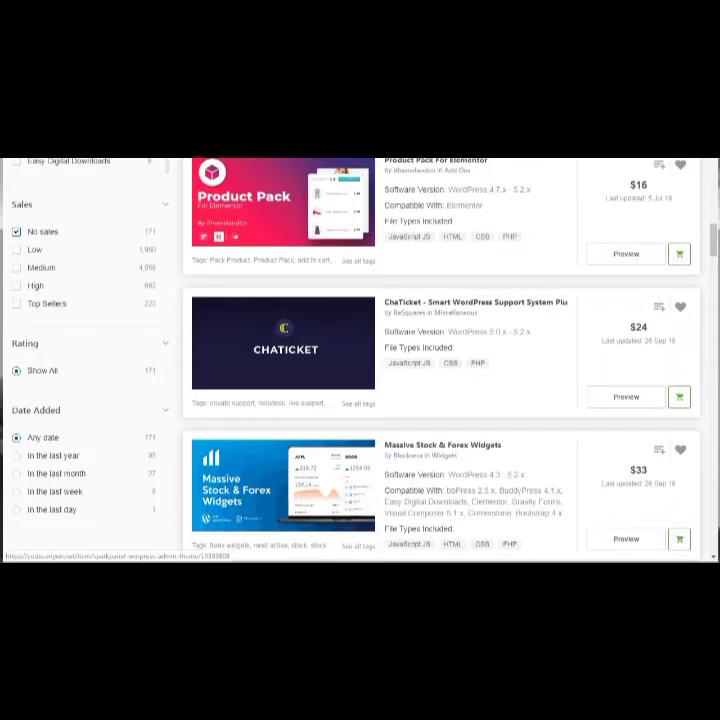
pyautogui.scroll(15, 714, 210)
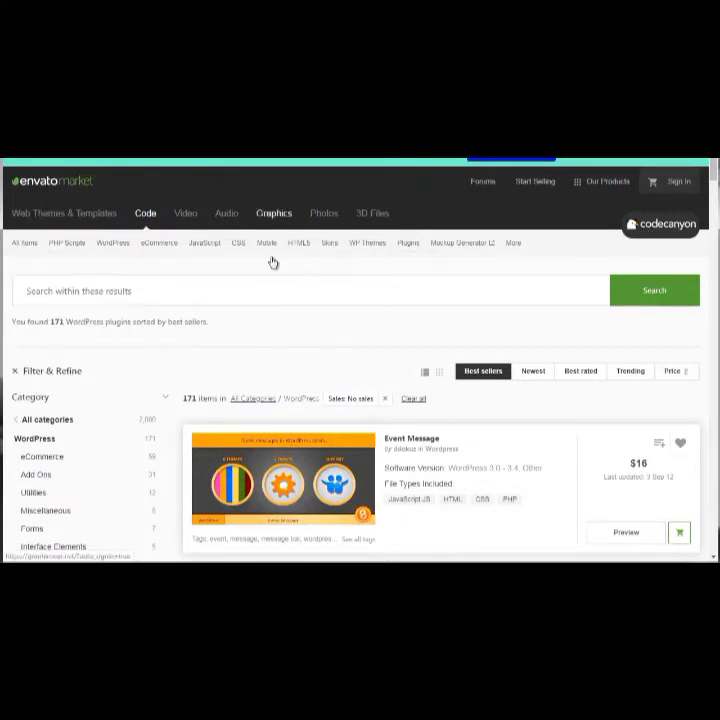
pyautogui.click(217, 285)
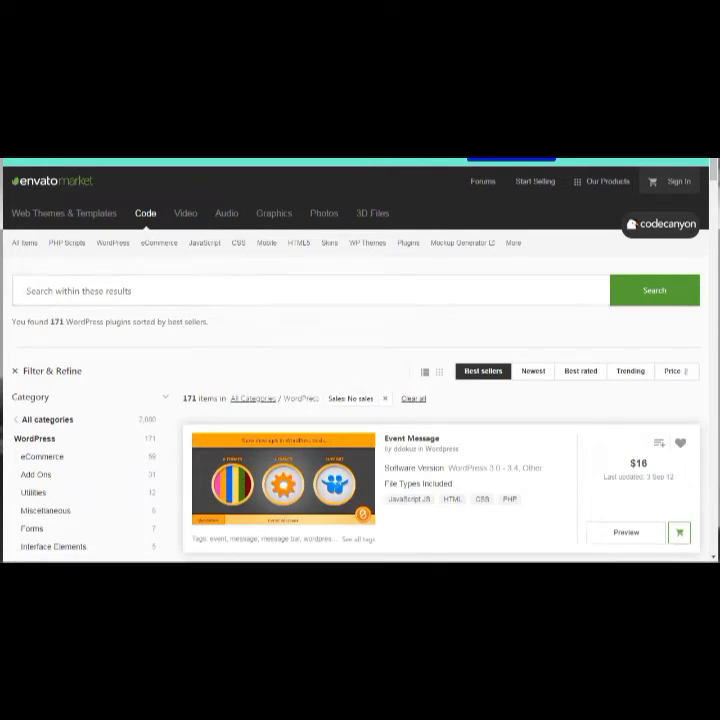
# Go to ThemeForest and browse its WordPress themes category.
pyautogui.write('themeforest')
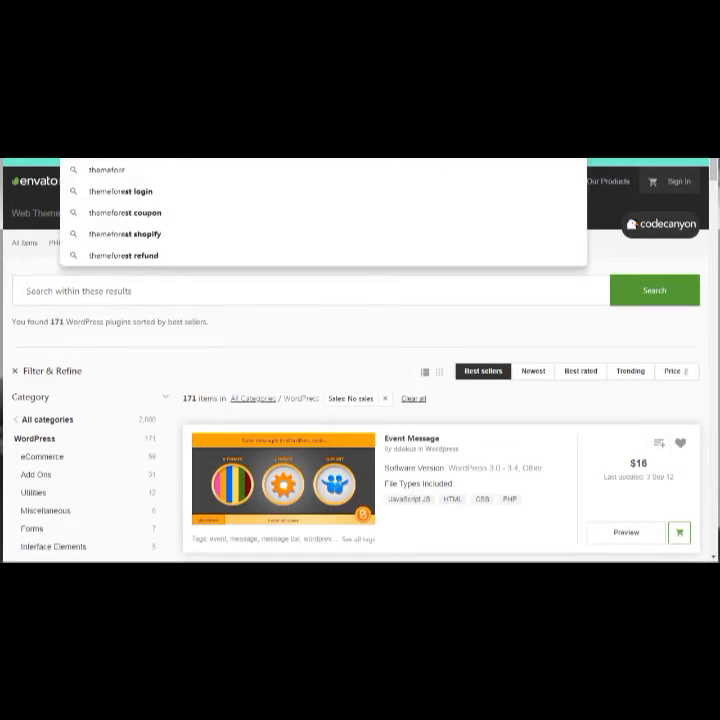
pyautogui.press('Return')
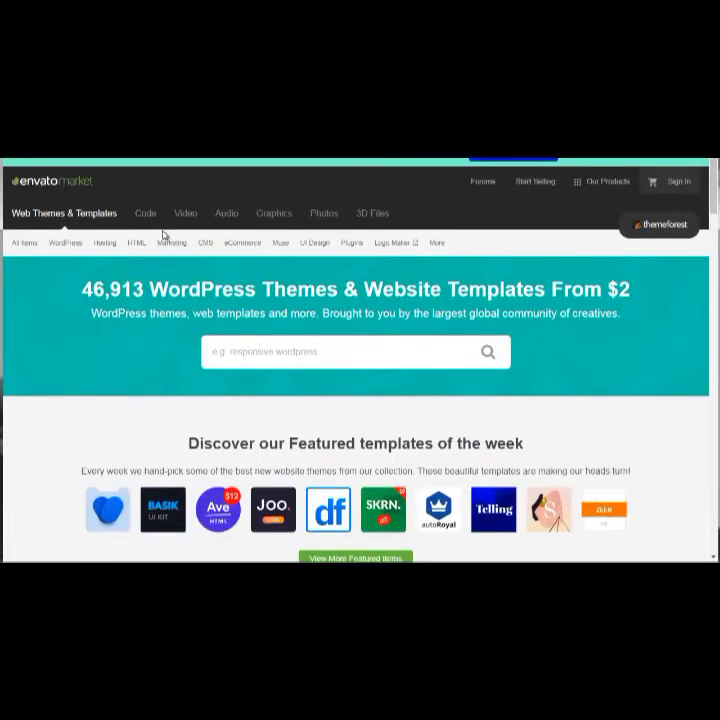
pyautogui.click(64, 243)
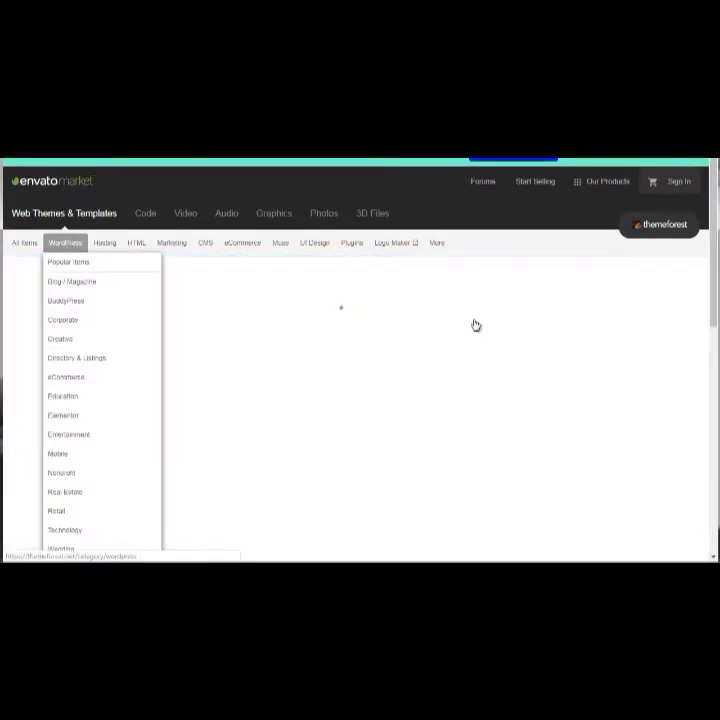
pyautogui.scroll(-5, 694, 209)
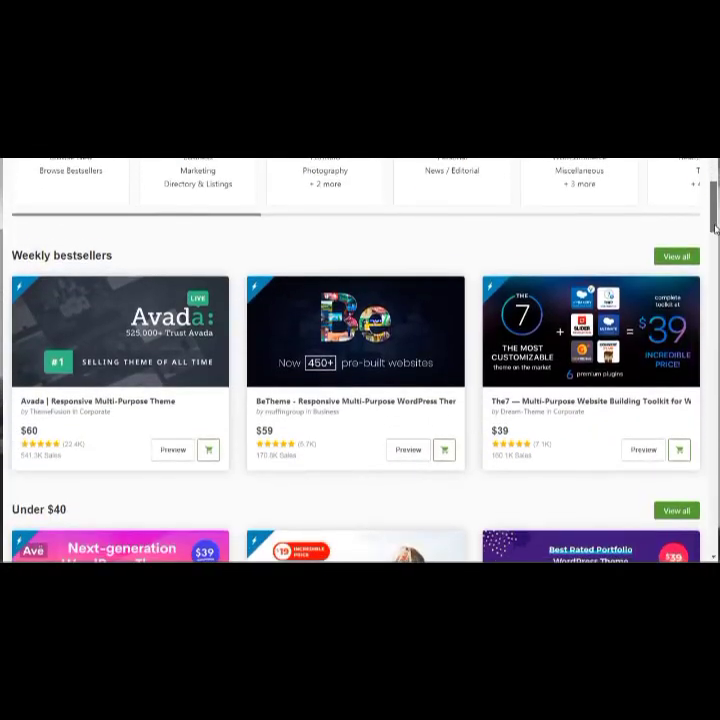
pyautogui.moveTo(714, 228); pyautogui.dragTo(712, 250)
pyautogui.scroll(3, 712, 250)
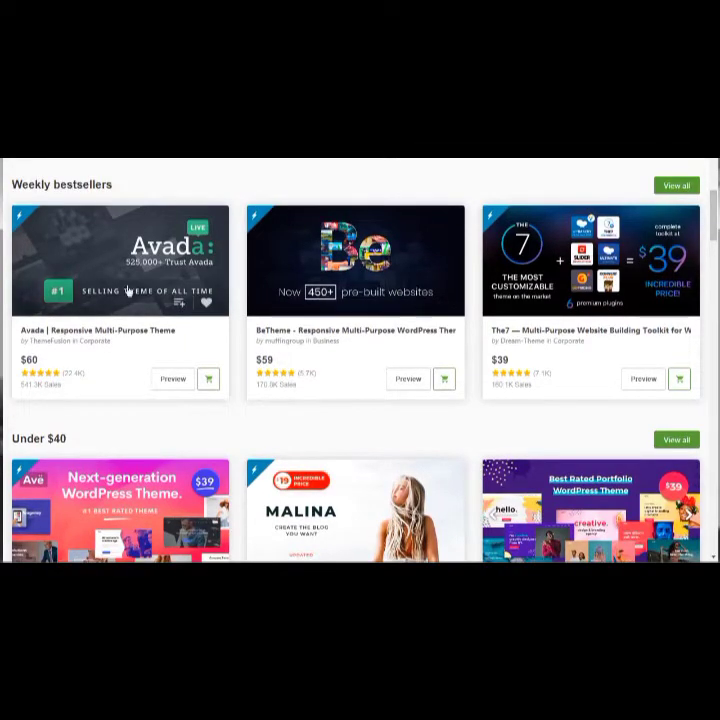
# Open the Avada theme page in a new tab and look over its details and features.
pyautogui.rightClick(143, 292)
pyautogui.click(152, 309)
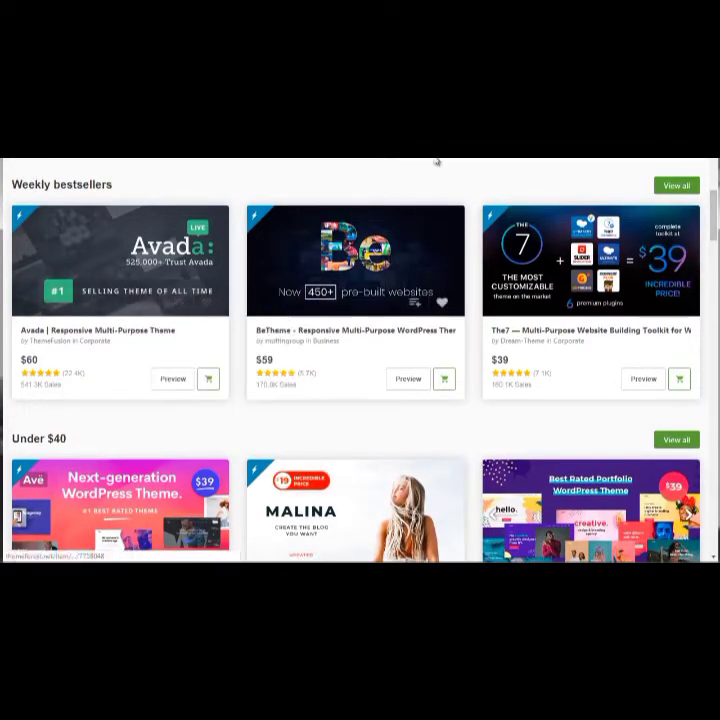
pyautogui.scroll(4, 712, 192)
pyautogui.scroll(2, 712, 192)
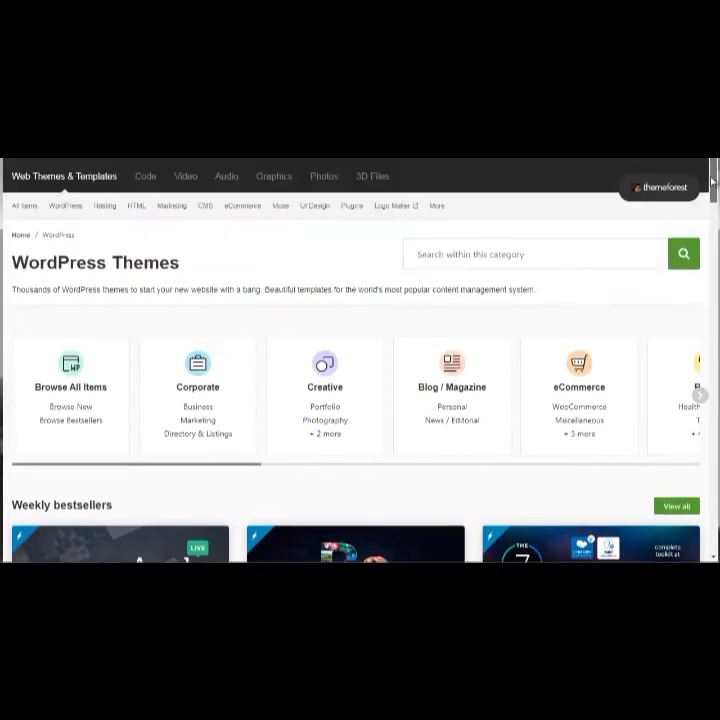
pyautogui.hotkey('ctrl', 'Tab')
pyautogui.scroll(-2, 714, 181)
pyautogui.scroll(-20, 714, 181)
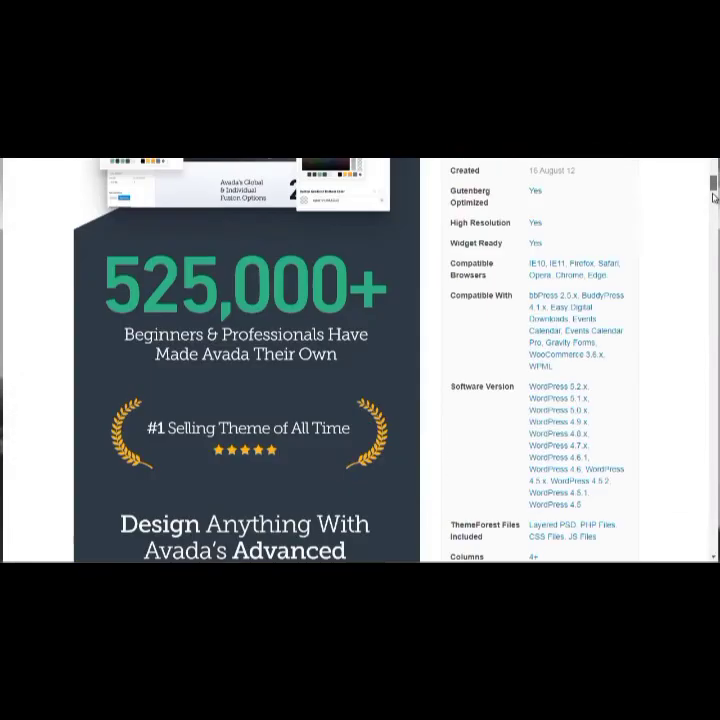
pyautogui.scroll(-15, 705, 480)
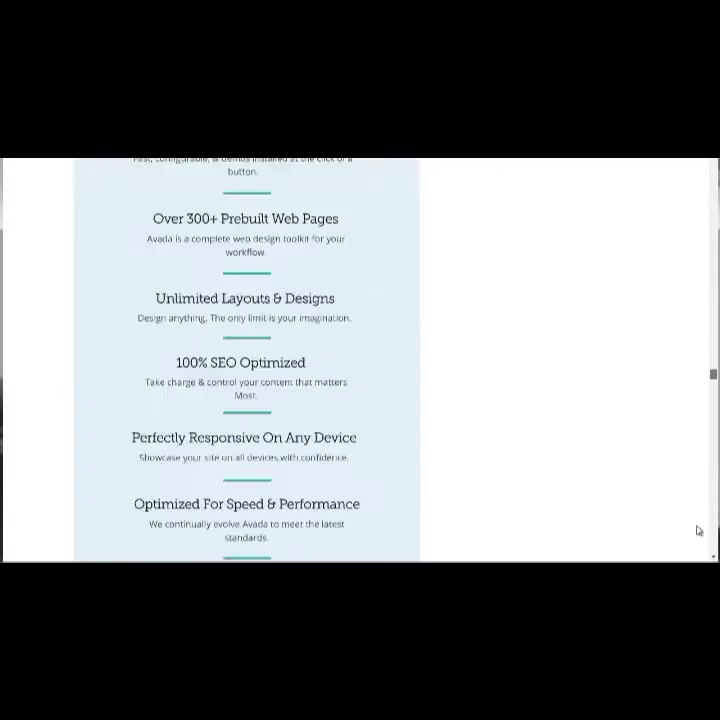
pyautogui.moveTo(714, 437)
pyautogui.mouseDown()
pyautogui.moveTo(713, 550)
pyautogui.moveTo(713, 432)
pyautogui.mouseUp()
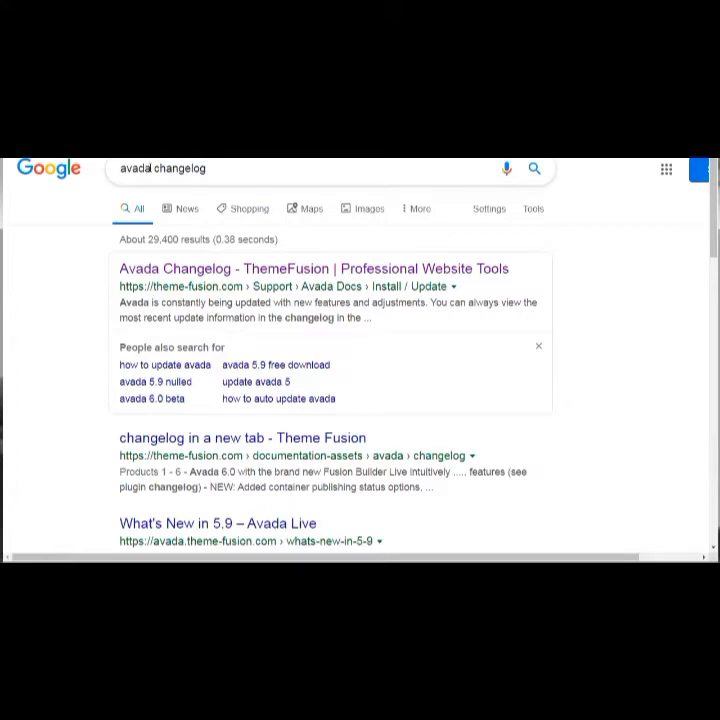
# Open the 'Avada Changelog - ThemeFusion' result from the 'avada changelog' search.
pyautogui.moveTo(150, 168); pyautogui.dragTo(108, 170)
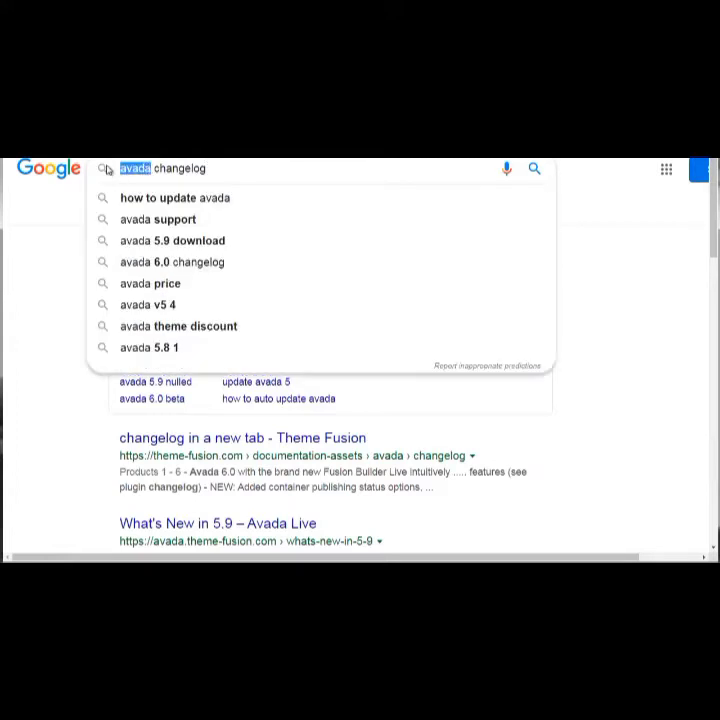
pyautogui.click(71, 241)
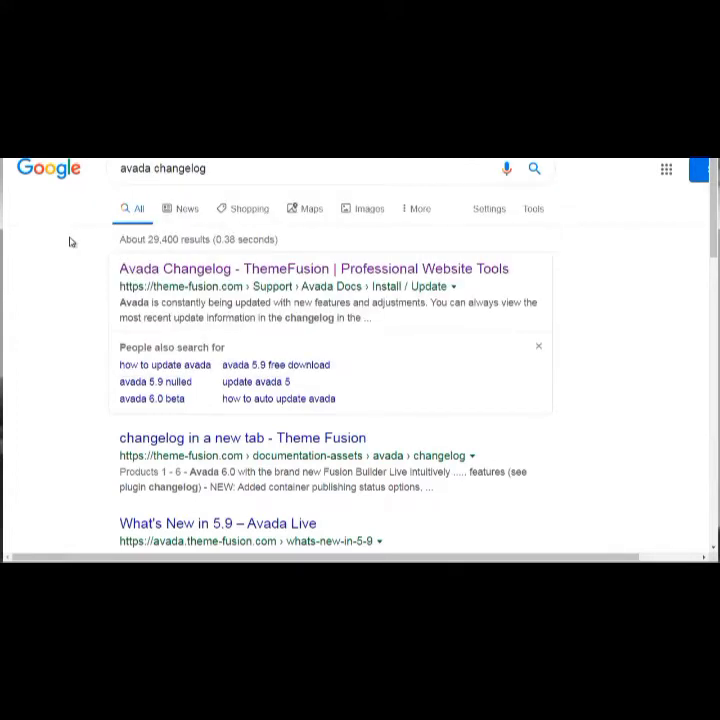
pyautogui.click(153, 268)
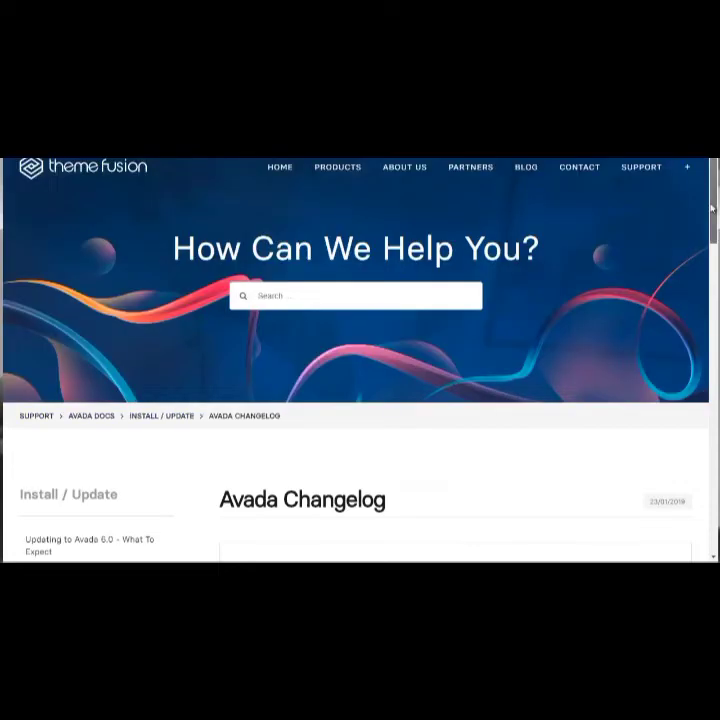
# Scroll the Avada changelog from version 3.8.3 (2015) up to 6.0.1, dated August 28th, 2019.
pyautogui.scroll(-3, 712, 207)
pyautogui.scroll(-3, 712, 207)
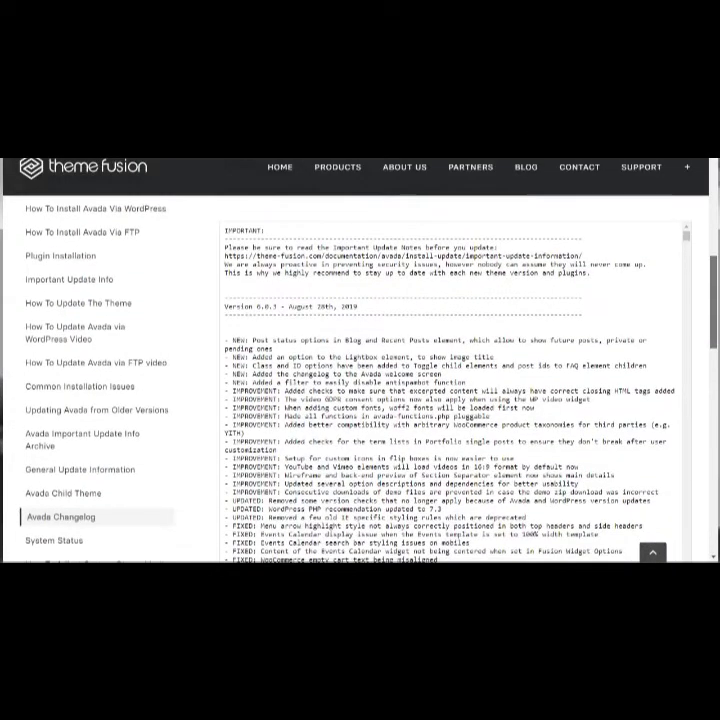
pyautogui.scroll(-3, 680, 383)
pyautogui.moveTo(680, 383); pyautogui.dragTo(686, 503)
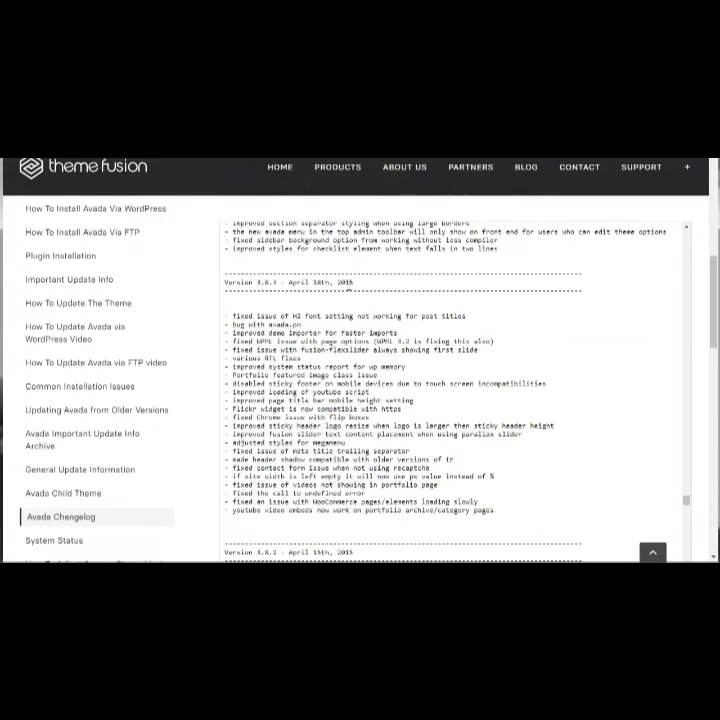
pyautogui.doubleClick(345, 282)
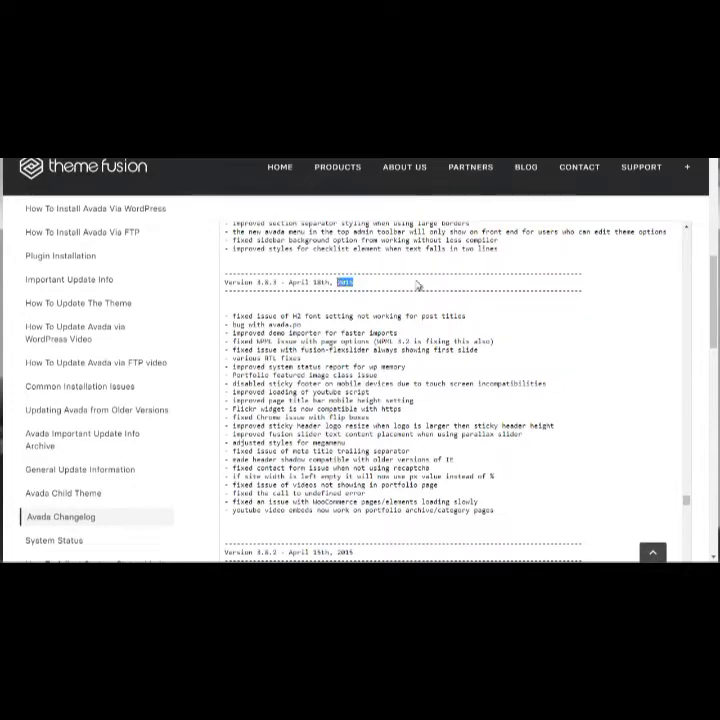
pyautogui.moveTo(687, 503); pyautogui.dragTo(686, 236)
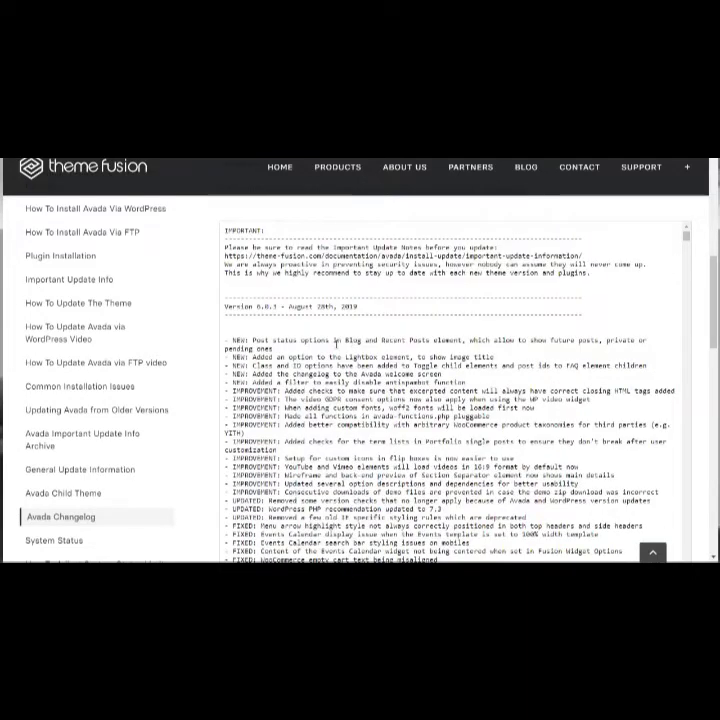
pyautogui.moveTo(356, 306); pyautogui.dragTo(291, 306)
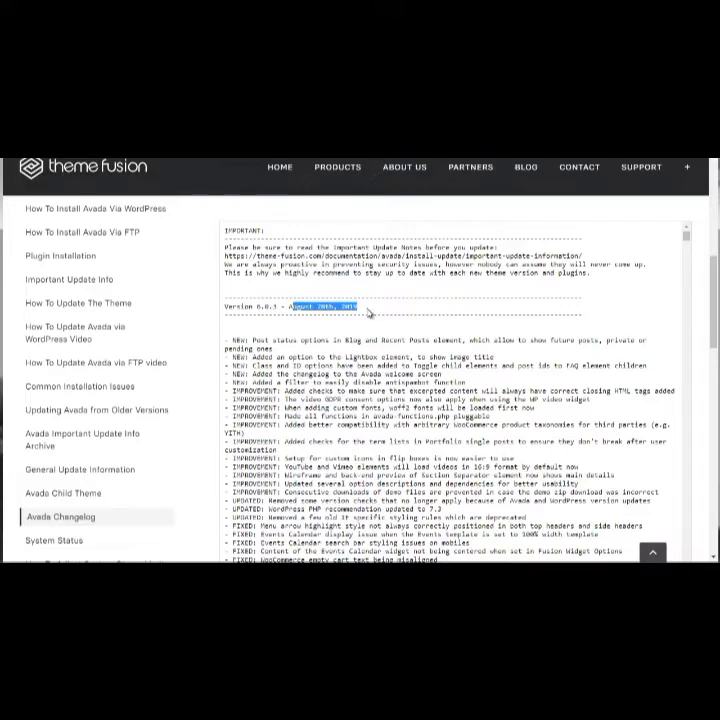
pyautogui.click(368, 313)
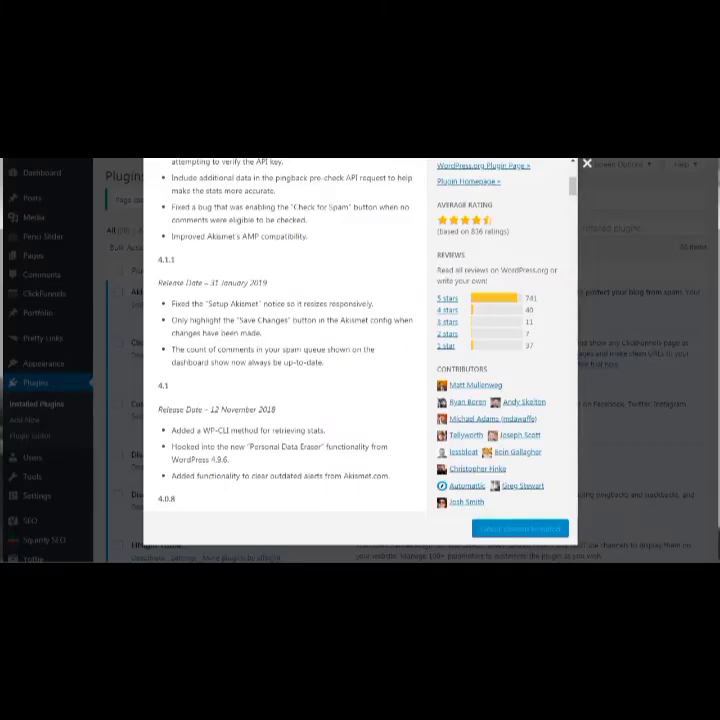
# Close the Akismet details and search the plugin directory for 'comment moderation'.
pyautogui.click(121, 249)
pyautogui.click(174, 177)
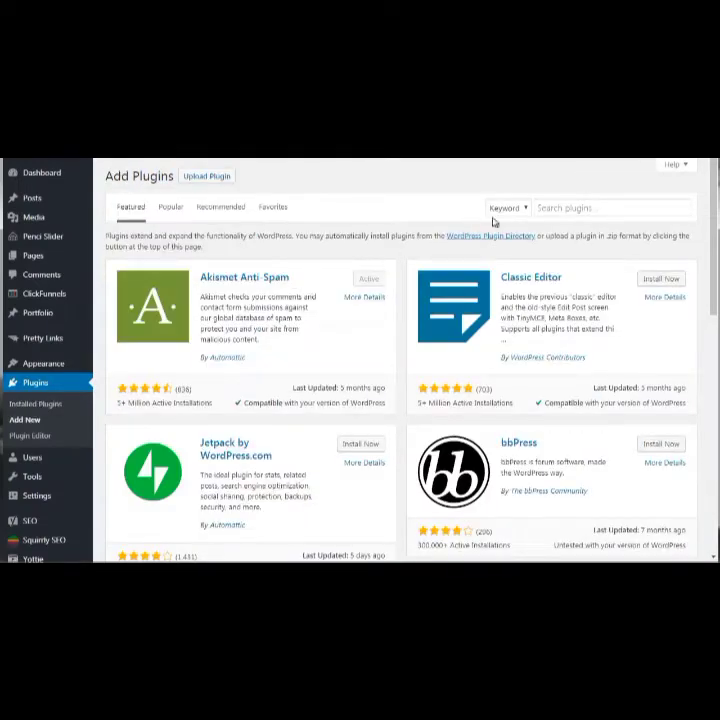
pyautogui.click(559, 208)
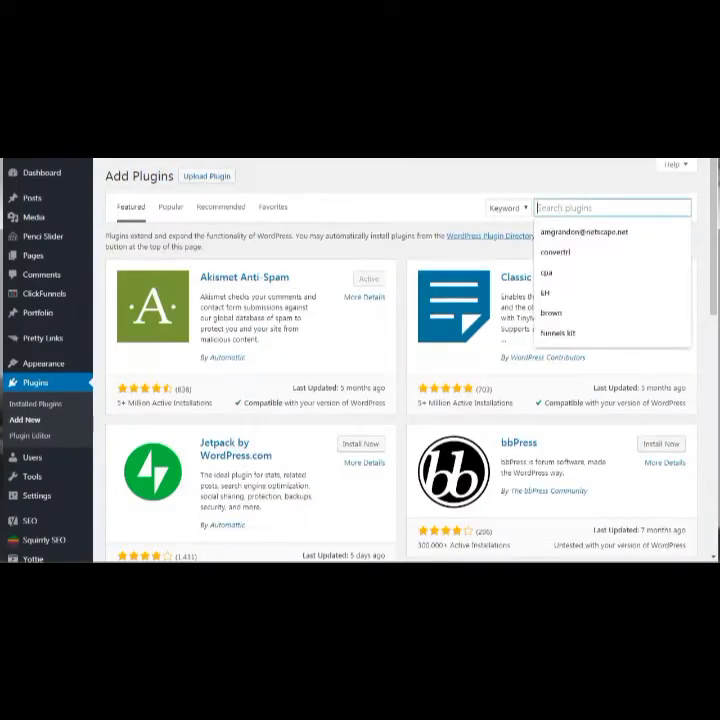
pyautogui.write('comment moderation')
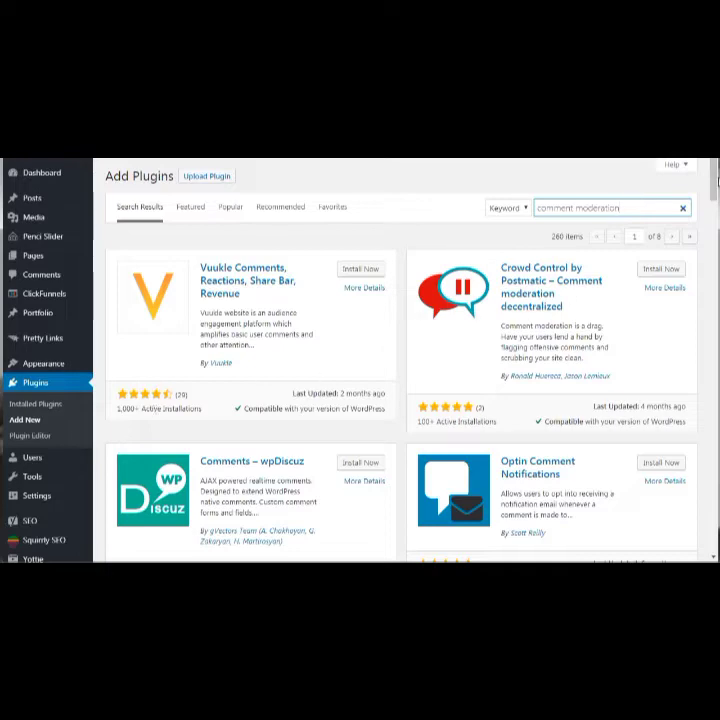
pyautogui.moveTo(713, 181)
pyautogui.mouseDown()
pyautogui.moveTo(714, 350)
pyautogui.moveTo(714, 168)
pyautogui.mouseUp()
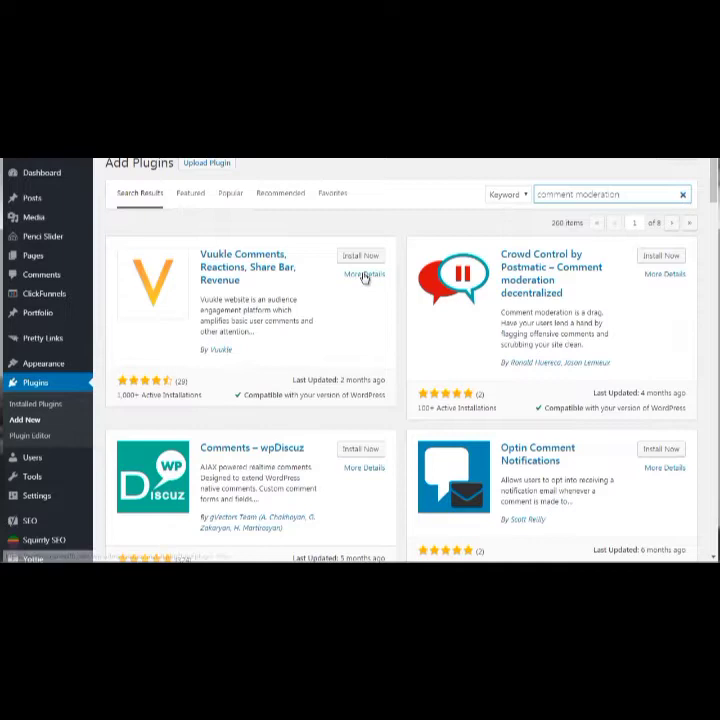
pyautogui.click(364, 275)
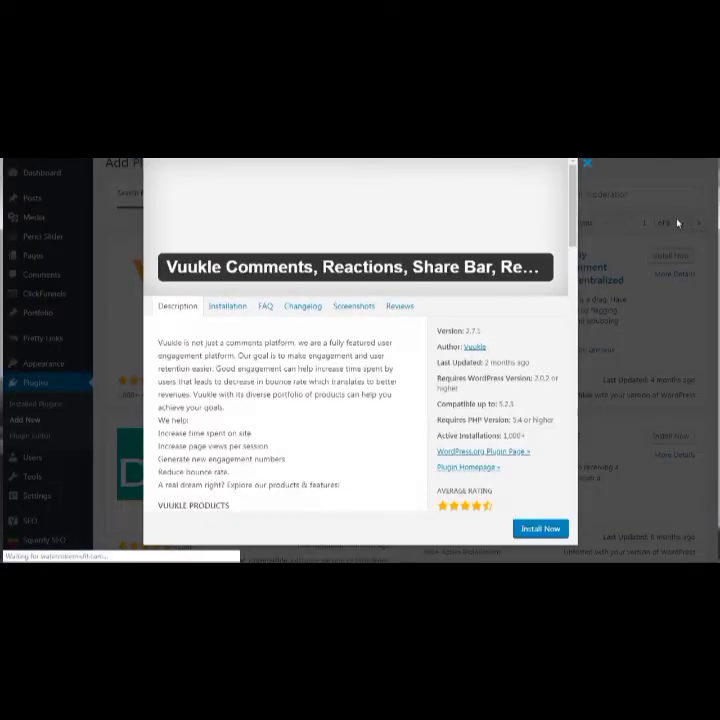
pyautogui.click(300, 308)
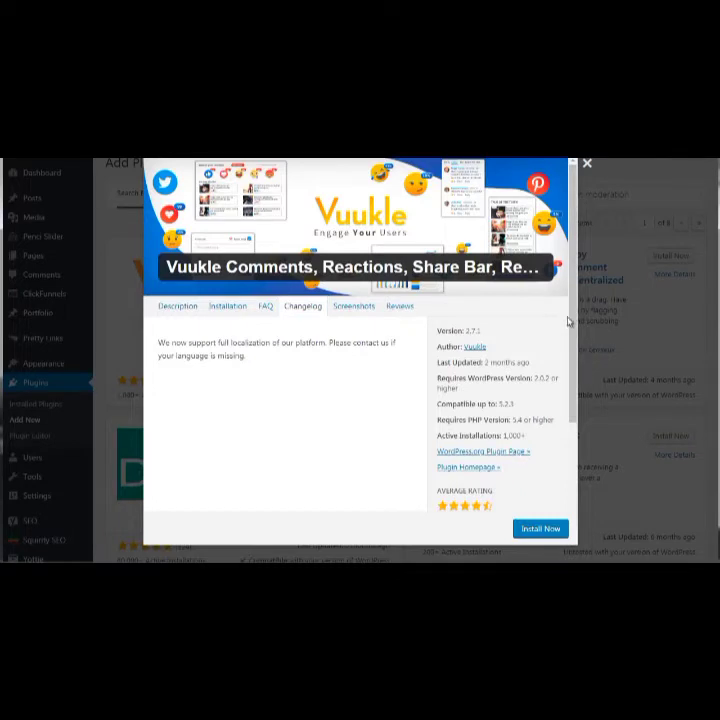
pyautogui.moveTo(576, 322); pyautogui.dragTo(583, 405)
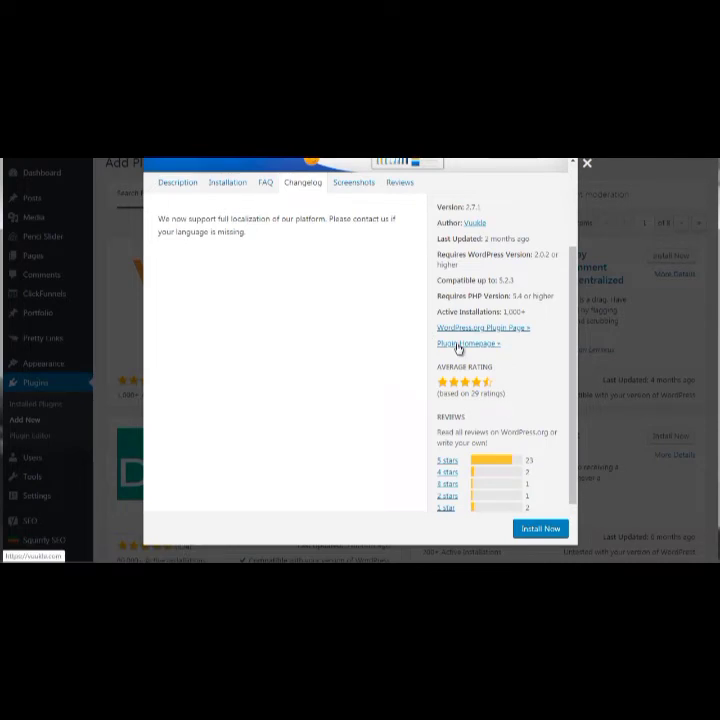
pyautogui.click(589, 300)
pyautogui.click(400, 247)
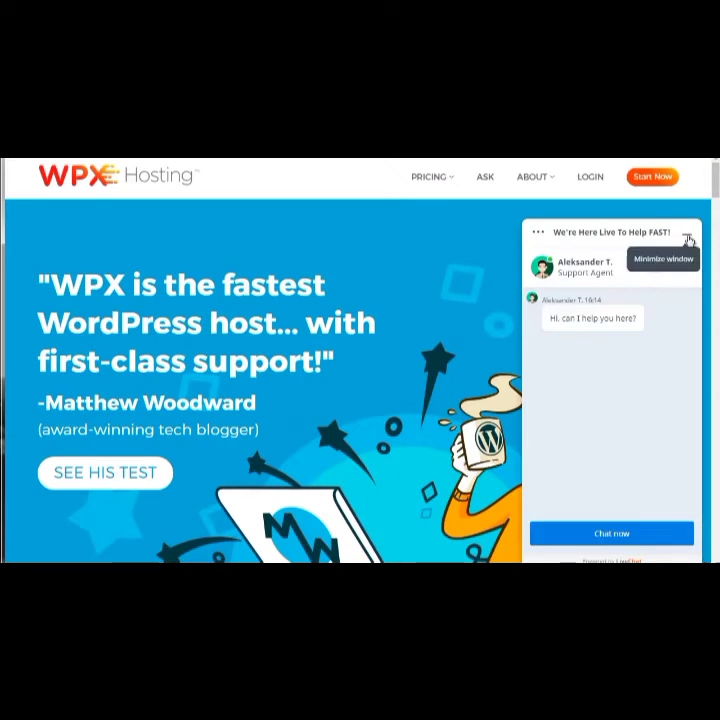
# Minimize the live support chat panel on the WPX Hosting homepage.
pyautogui.click(688, 241)
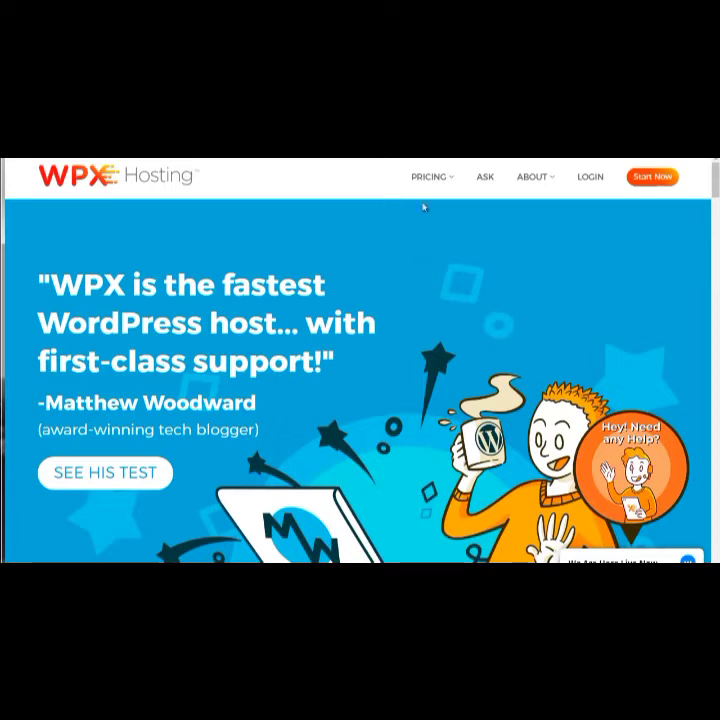
# Open a new blank Notepad document from the Start menu over the WPS Hide Login page.
pyautogui.moveTo(427, 179)
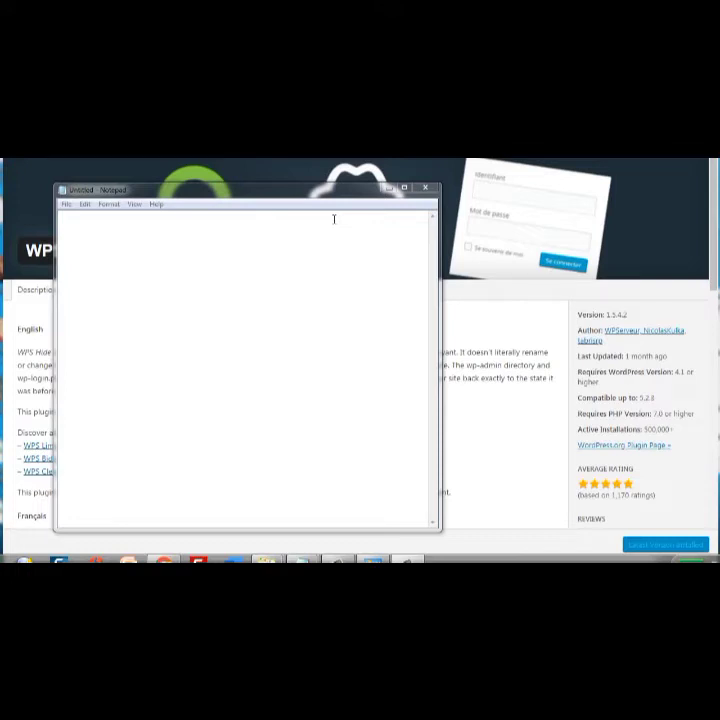
pyautogui.click(229, 333)
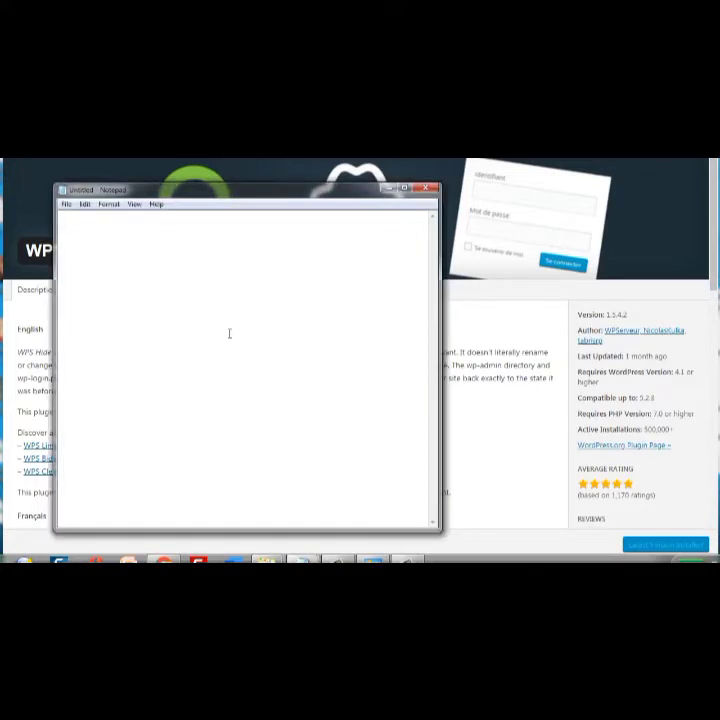
pyautogui.press('Return')
pyautogui.press('Return')
pyautogui.press('Return')
pyautogui.press('Return')
pyautogui.write('www.yourdomain')
pyautogui.write('.com/')
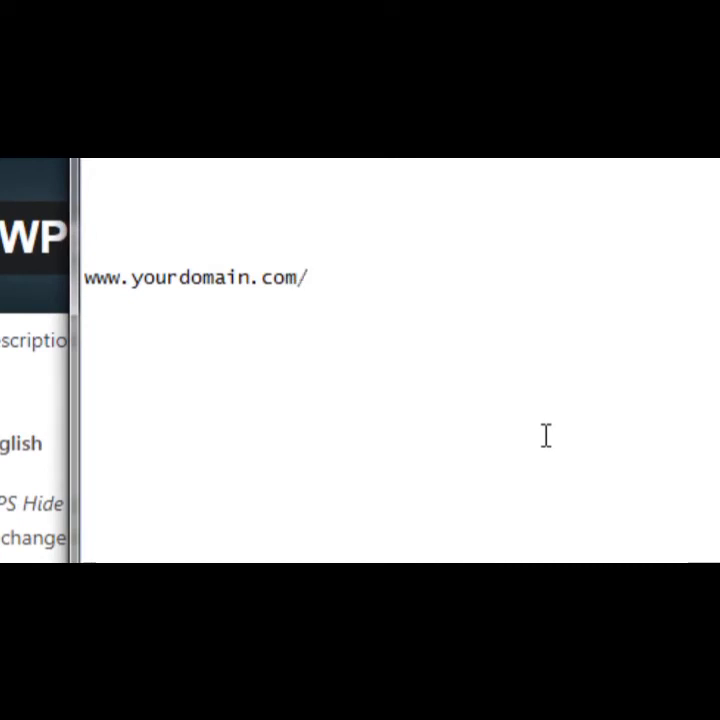
pyautogui.write('wp-ad')
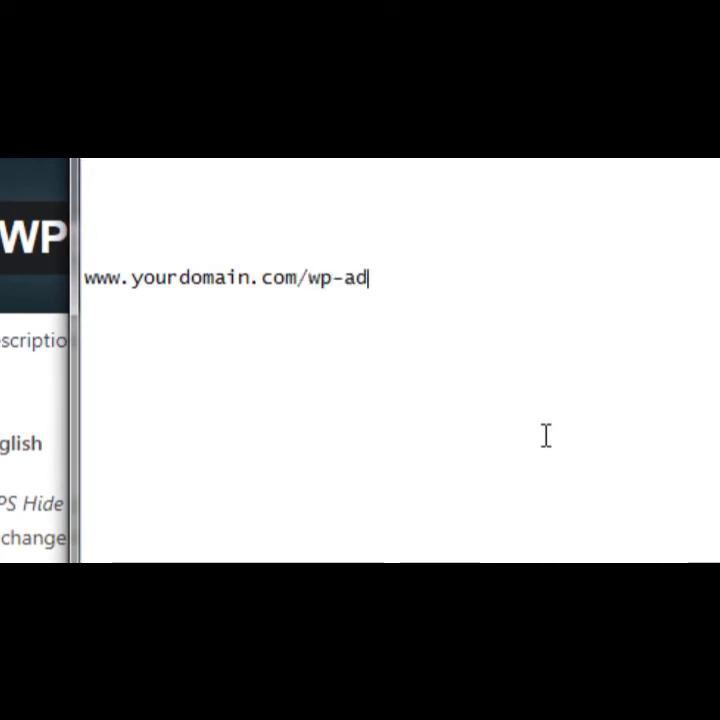
pyautogui.write('min')
pyautogui.hotkey('ctrl', 'a')
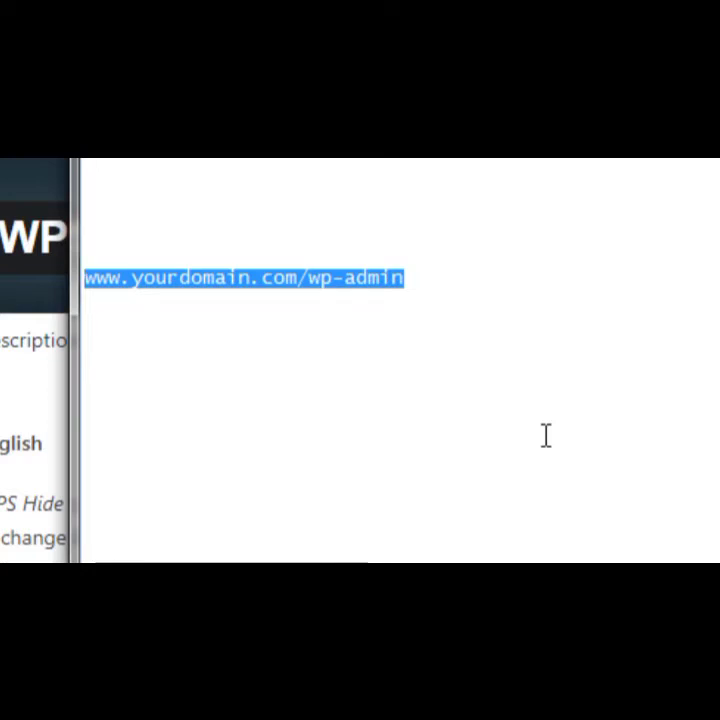
pyautogui.press('Left')
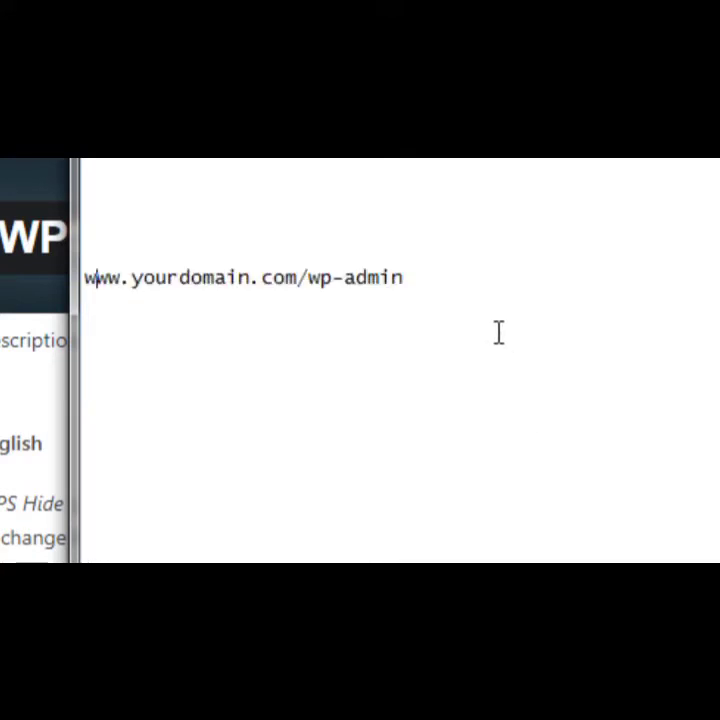
pyautogui.click(465, 280)
pyautogui.press('BackSpace')
pyautogui.press('BackSpace')
pyautogui.press('BackSpace')
pyautogui.press('BackSpace')
pyautogui.press('BackSpace')
pyautogui.press('BackSpace')
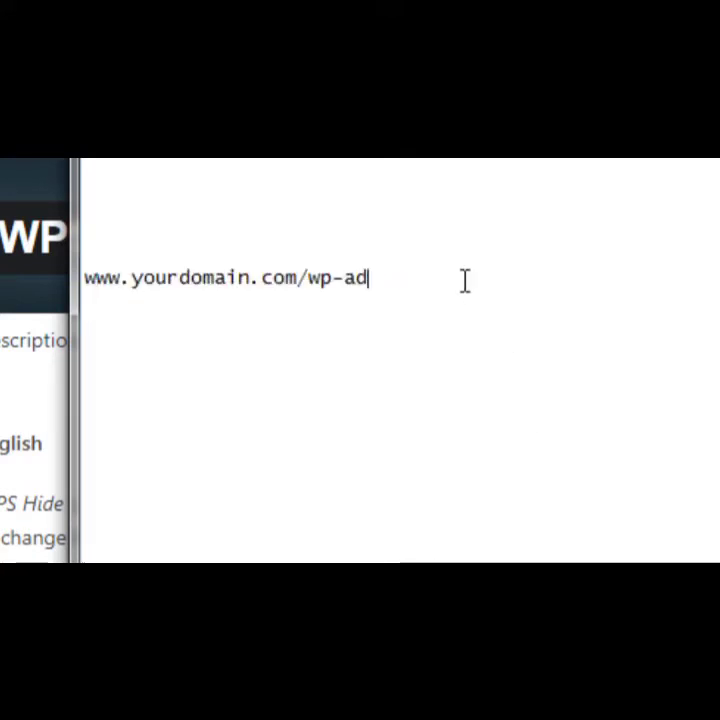
pyautogui.press('BackSpace')
pyautogui.press('BackSpace')
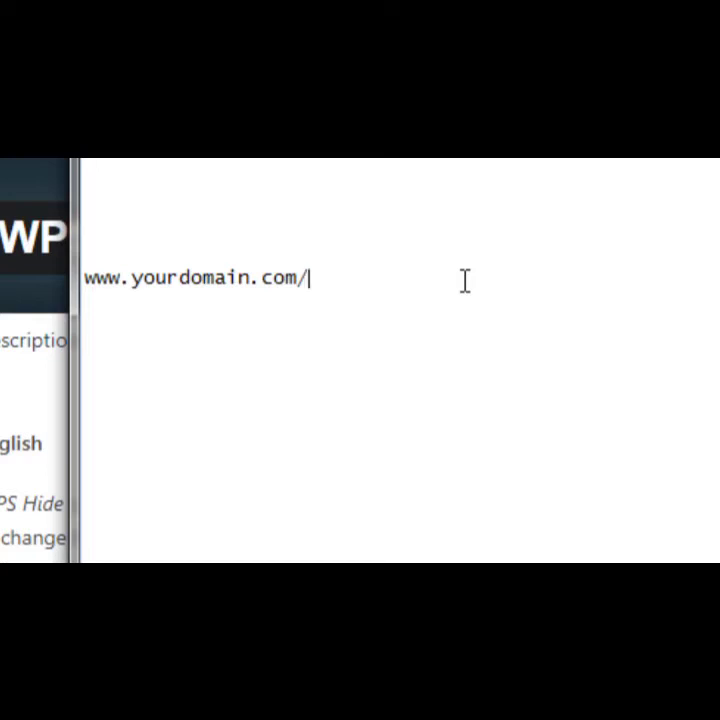
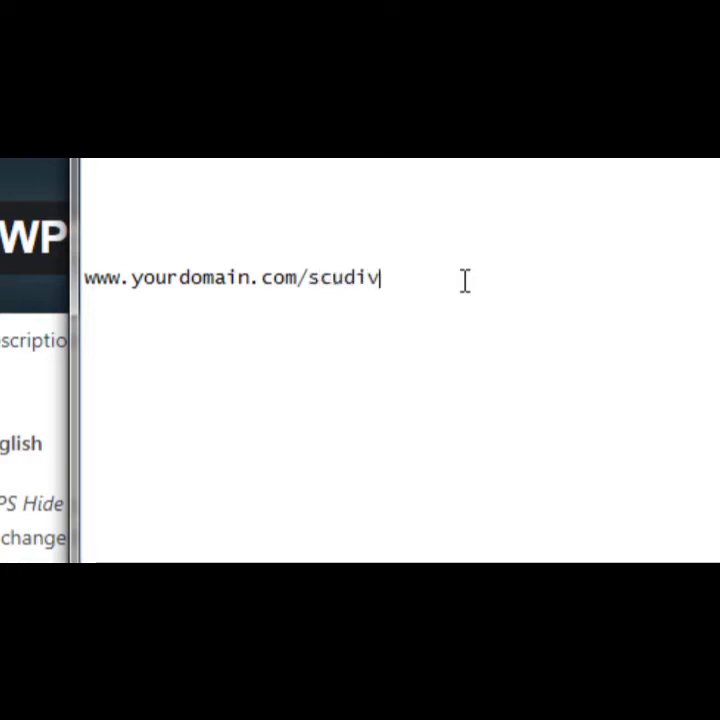
pyautogui.hotkey('shift', 'Left')
pyautogui.hotkey('shift', 'Left')
pyautogui.hotkey('shift', 'Left')
pyautogui.hotkey('shift', 'Left')
pyautogui.hotkey('shift', 'Left')
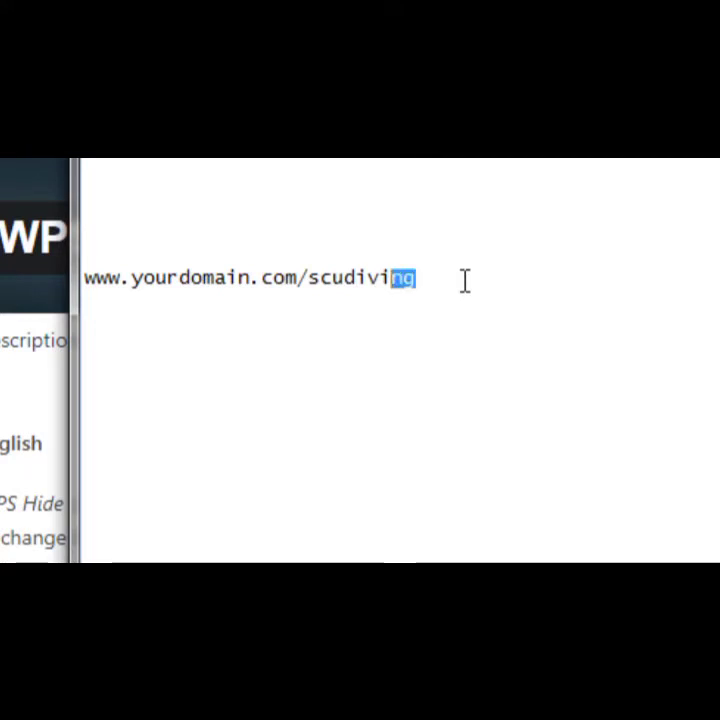
pyautogui.hotkey('shift', 'Left')
pyautogui.hotkey('shift', 'Left')
pyautogui.hotkey('shift', 'Left')
pyautogui.hotkey('shift', 'Left')
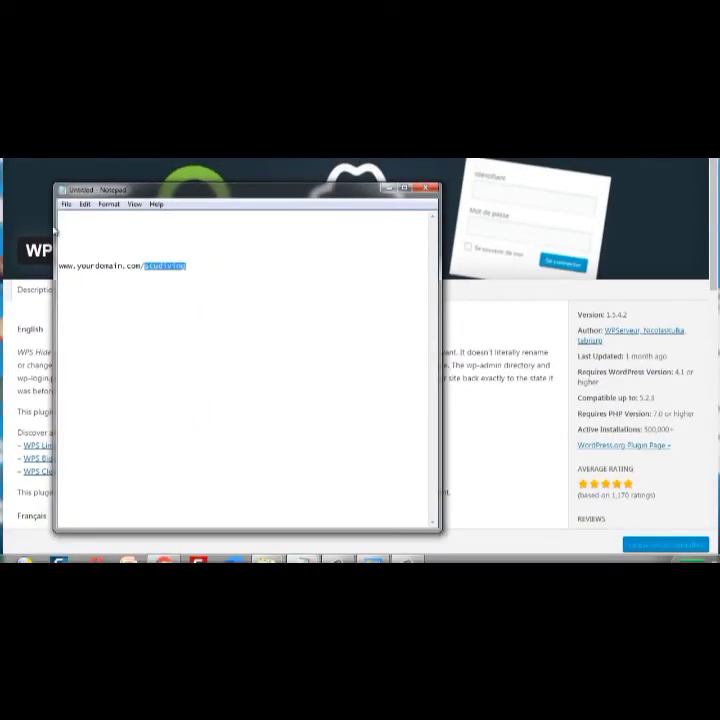
# Look through the WPS Hide Login settings screenshots, then bring the Notepad note back to the front.
pyautogui.click(40, 225)
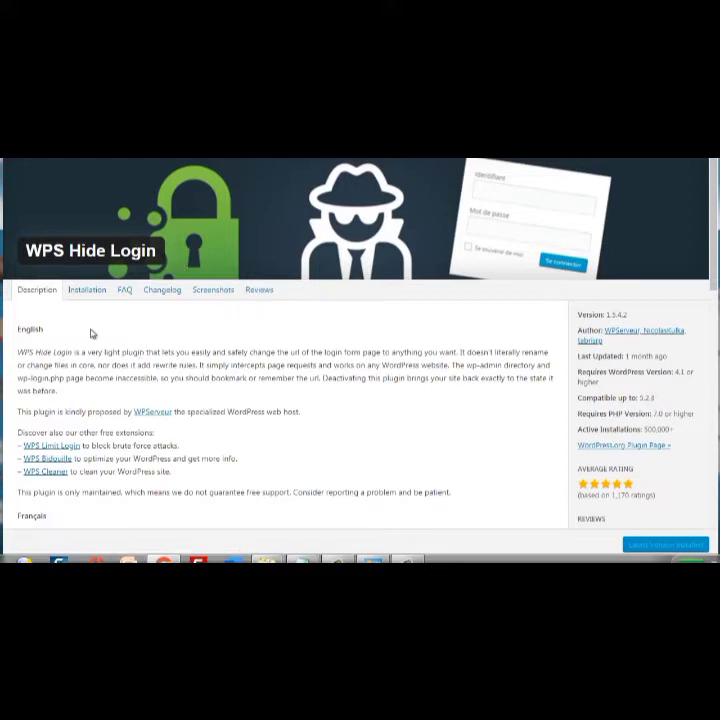
pyautogui.moveTo(709, 210); pyautogui.dragTo(700, 252)
pyautogui.click(203, 168)
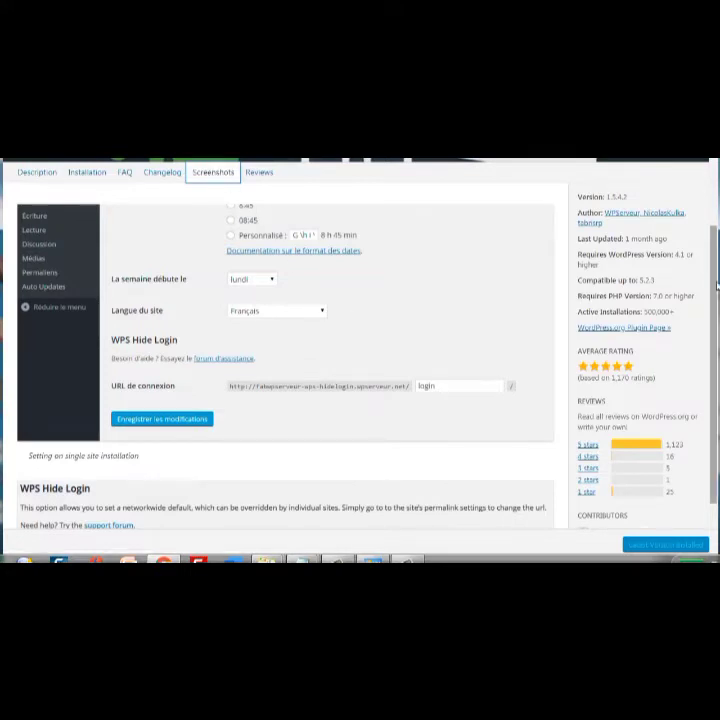
pyautogui.scroll(-1, 716, 300)
pyautogui.scroll(1, 716, 300)
pyautogui.scroll(-3, 638, 376)
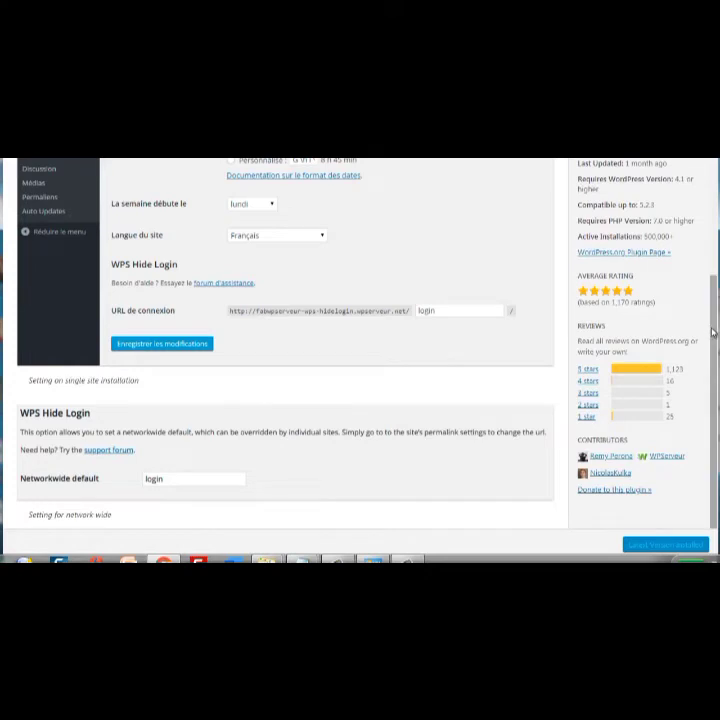
pyautogui.scroll(2, 716, 329)
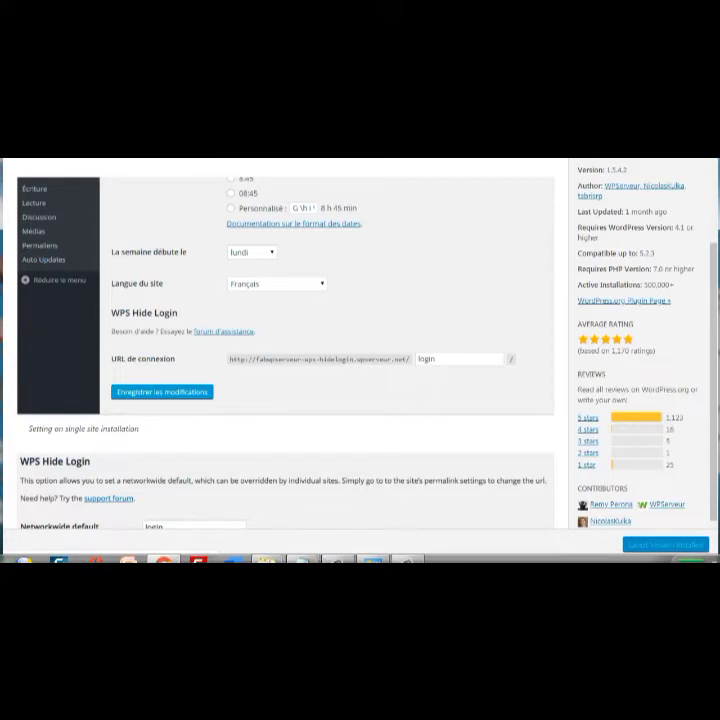
pyautogui.moveTo(302, 560)
pyautogui.click(358, 503)
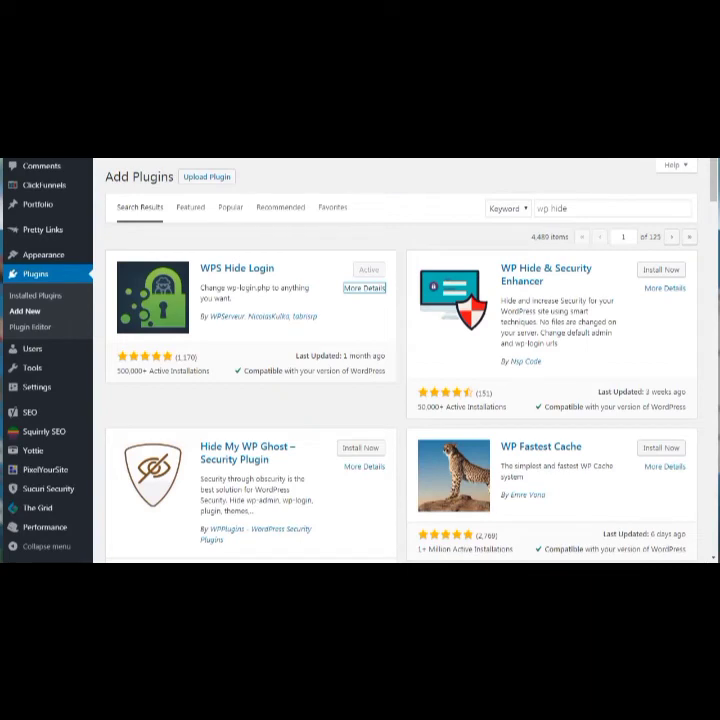
# Search the plugin directory for 'security' to list Wordfence, All In One WP Security and others.
pyautogui.click(197, 244)
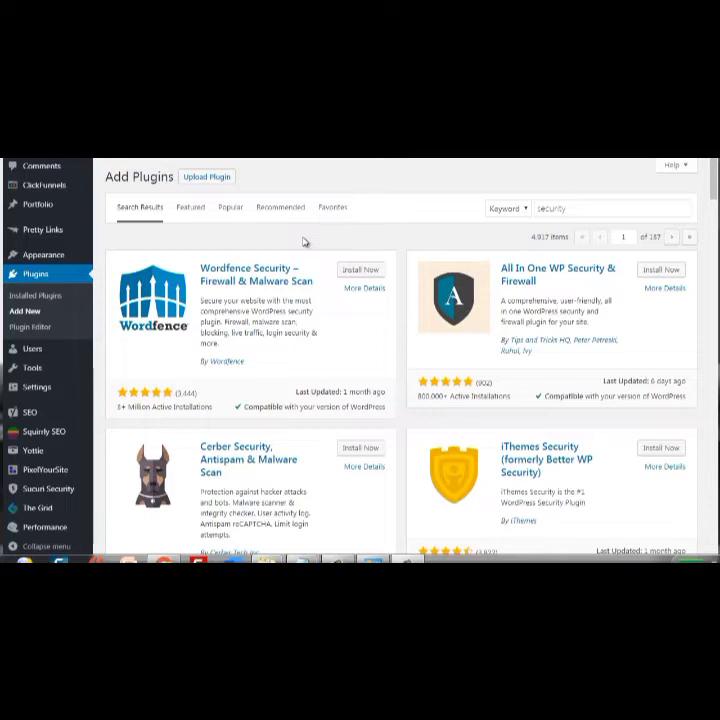
pyautogui.scroll(1, 305, 242)
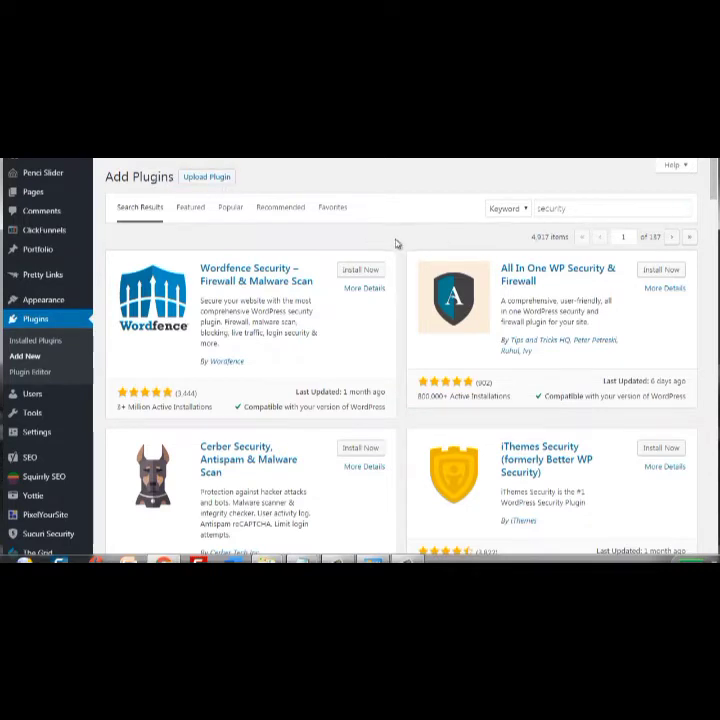
pyautogui.scroll(-2, 398, 243)
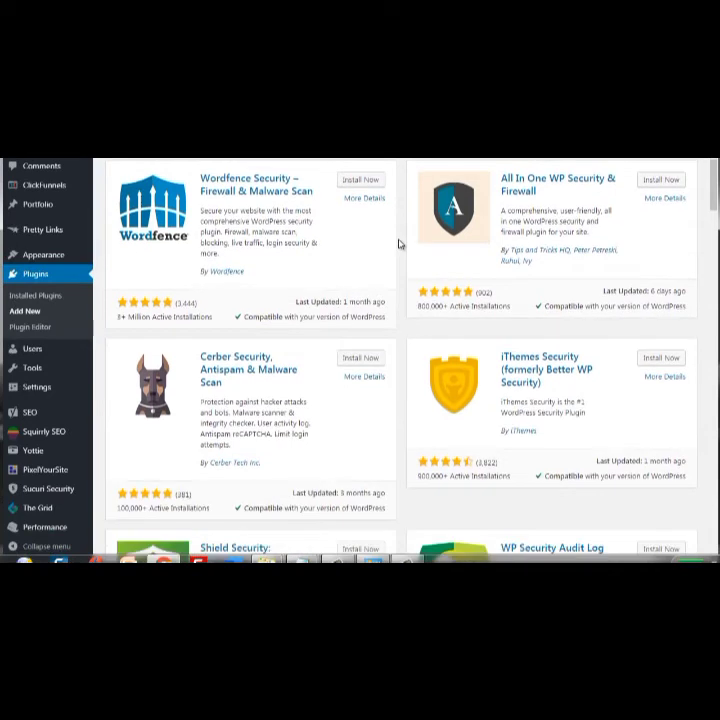
pyautogui.scroll(1, 398, 243)
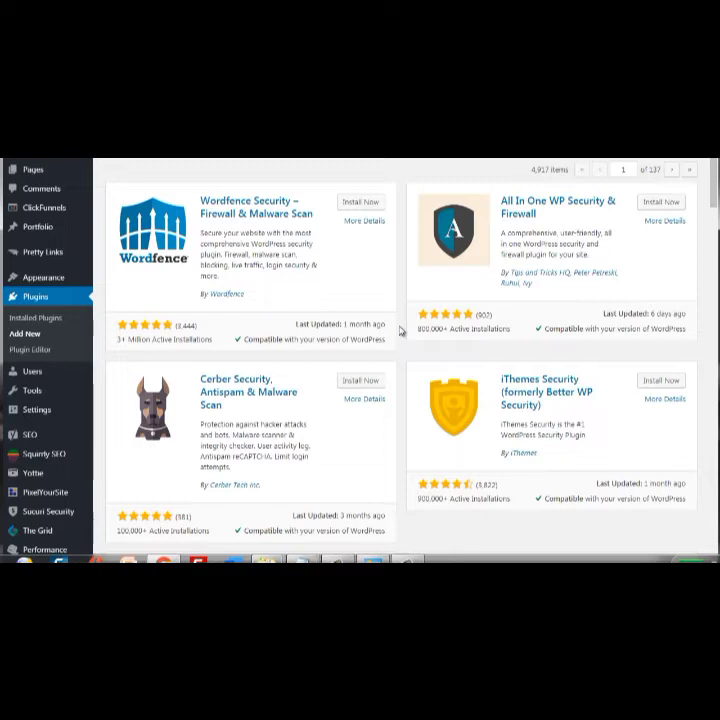
pyautogui.scroll(1, 400, 331)
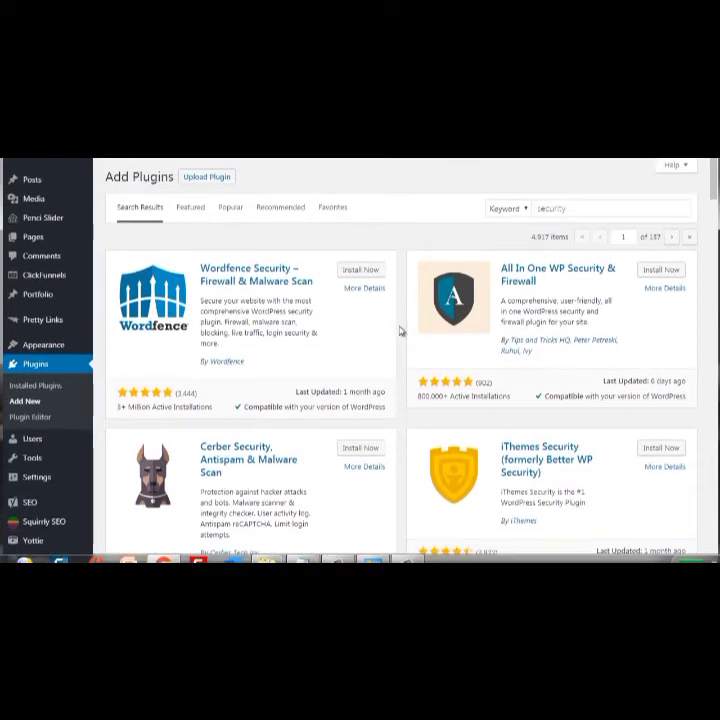
# Replace the 'security' plugin search term with 'sucur' to find Sucuri Security.
pyautogui.click(575, 210)
pyautogui.moveTo(575, 210); pyautogui.dragTo(506, 213)
pyautogui.write('suc')
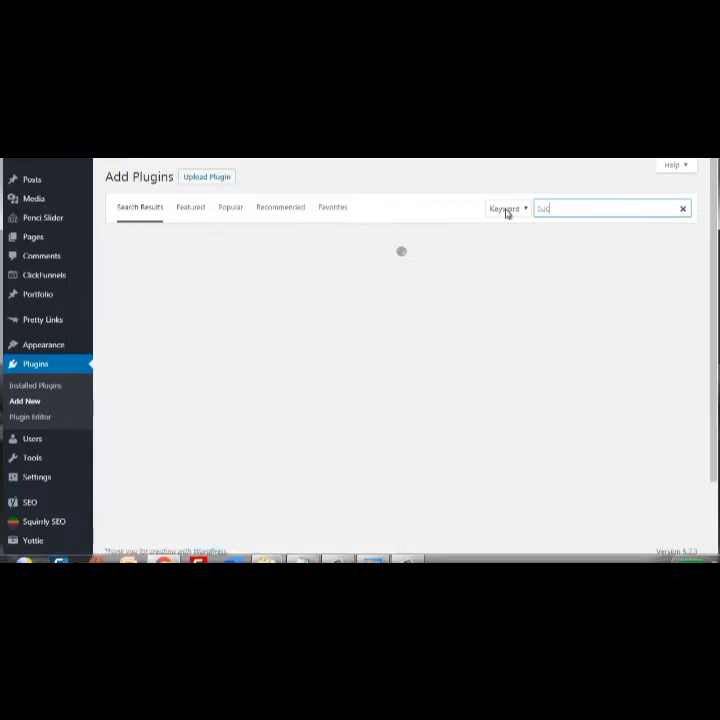
pyautogui.write('uri')
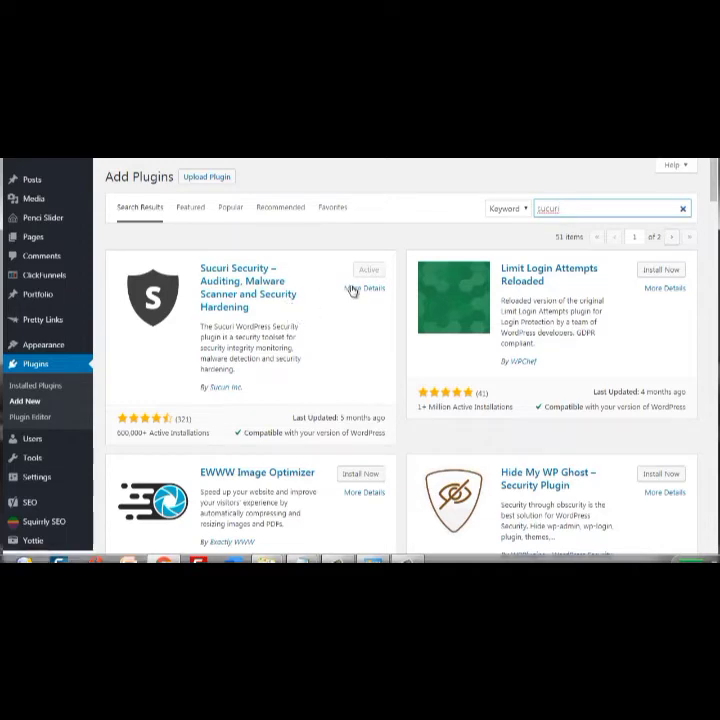
# Open the Sucuri Security plugin's Clear Cache page.
pyautogui.click(400, 291)
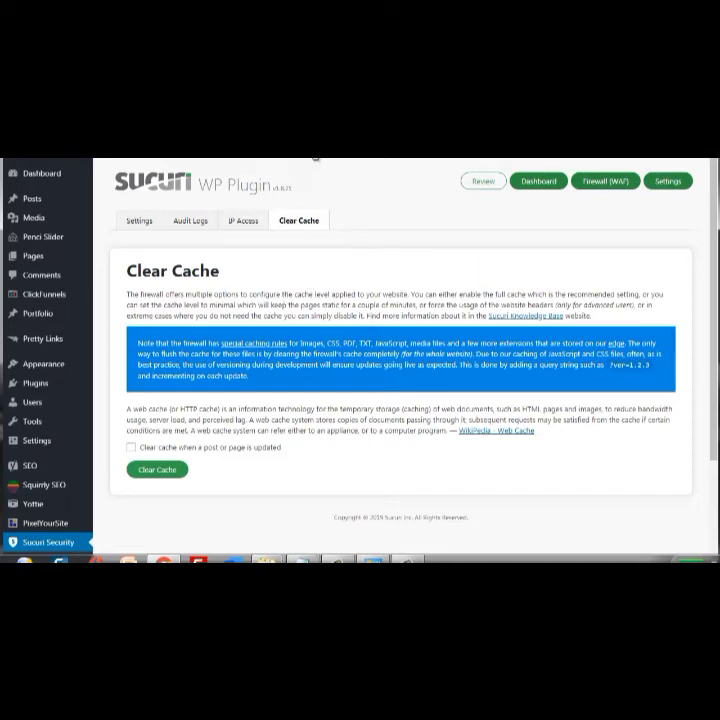
# Switch to the Sucuri homepage tab and collapse its live-chat panel.
pyautogui.hotkey('ctrl', 'Tab')
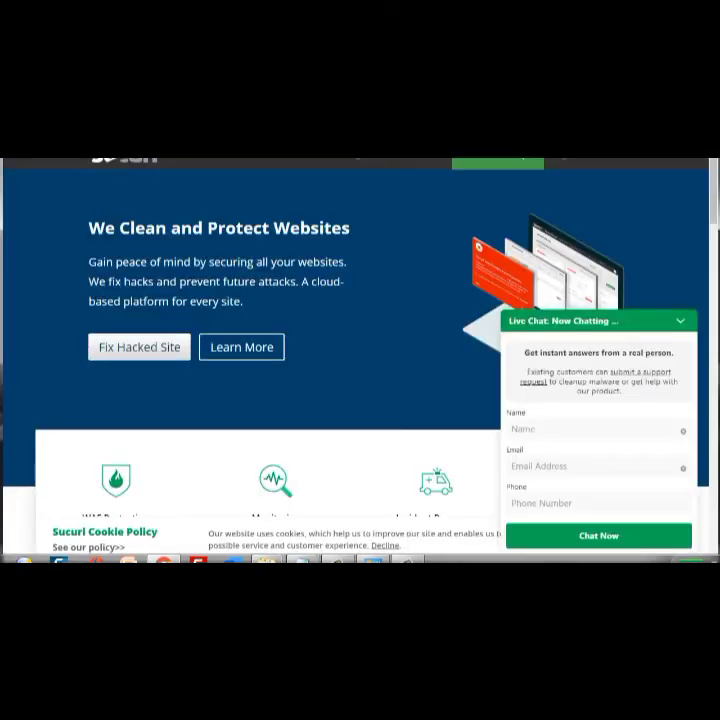
pyautogui.click(683, 322)
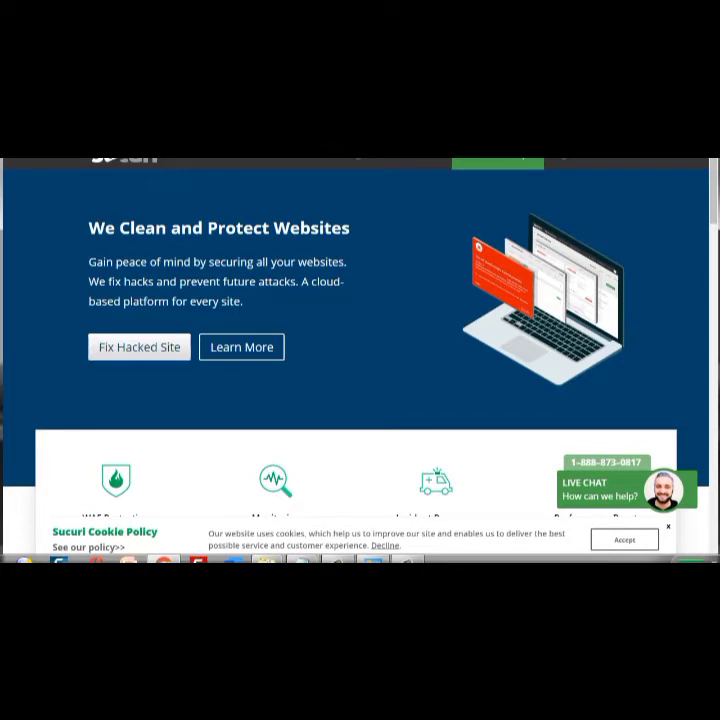
pyautogui.scroll(1, 360, 350)
pyautogui.scroll(-1, 352, 178)
# Open Sucuri's Pricing page and scroll through the Basic, Pro and Business plan comparison.
pyautogui.click(352, 178)
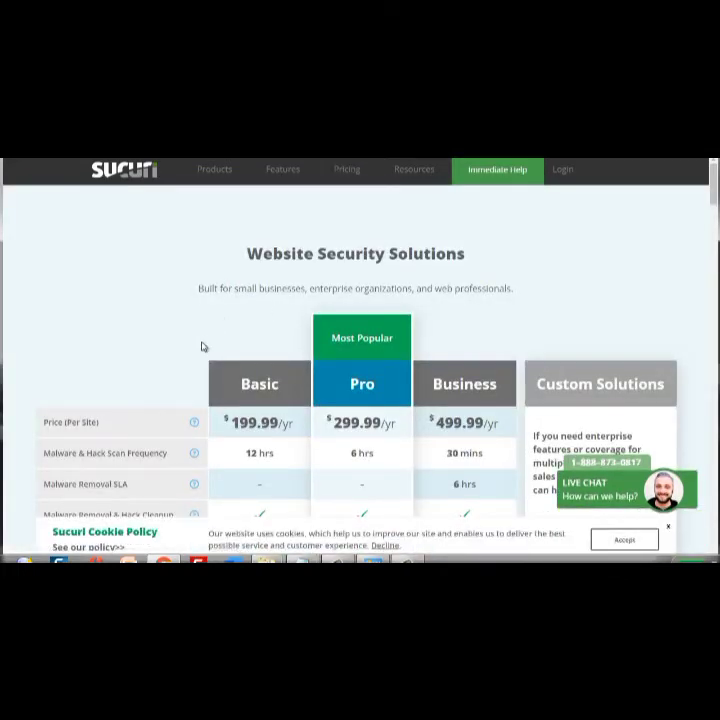
pyautogui.scroll(-3, 202, 346)
pyautogui.scroll(1, 202, 346)
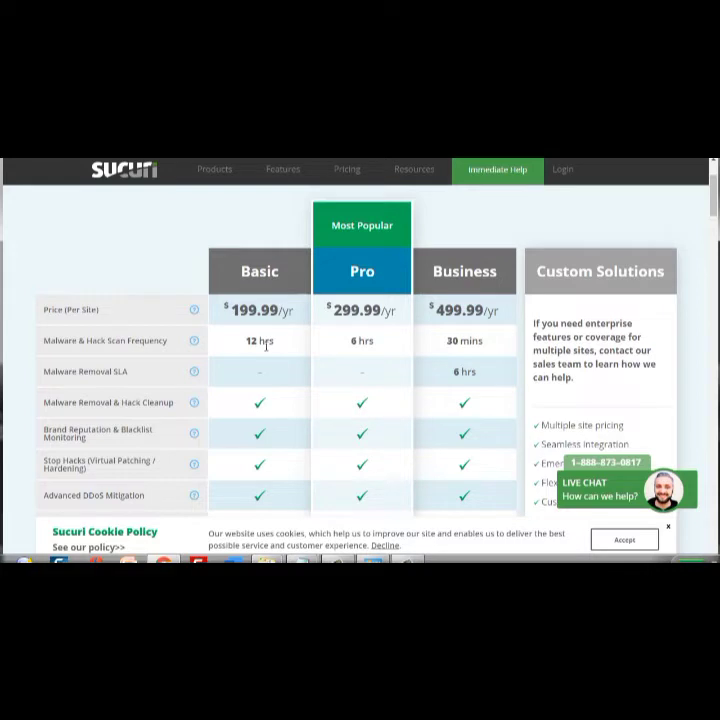
pyautogui.scroll(-1, 259, 341)
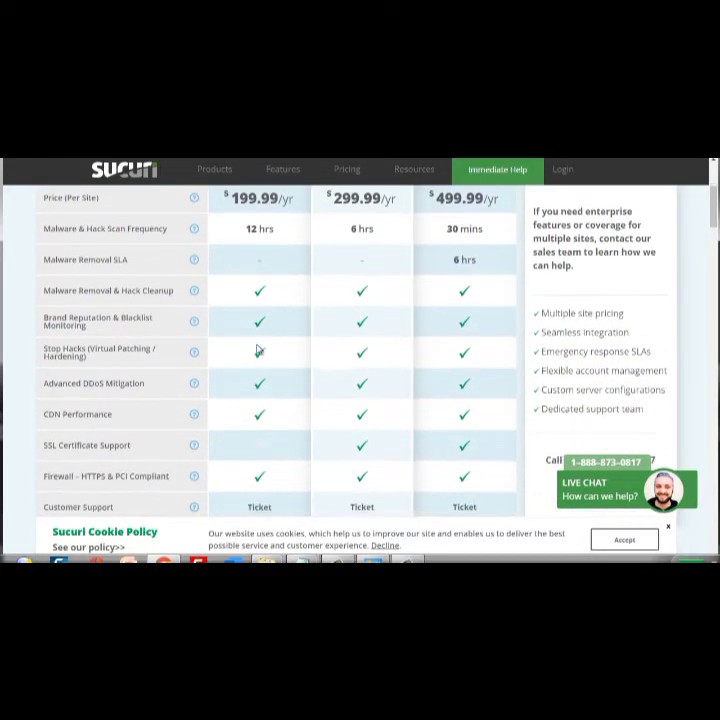
pyautogui.scroll(-1, 258, 347)
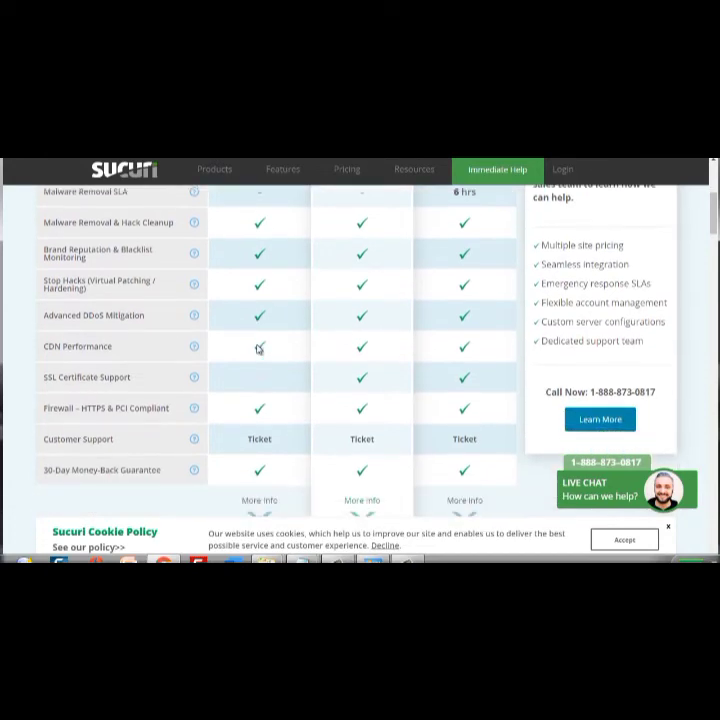
pyautogui.scroll(-1, 258, 347)
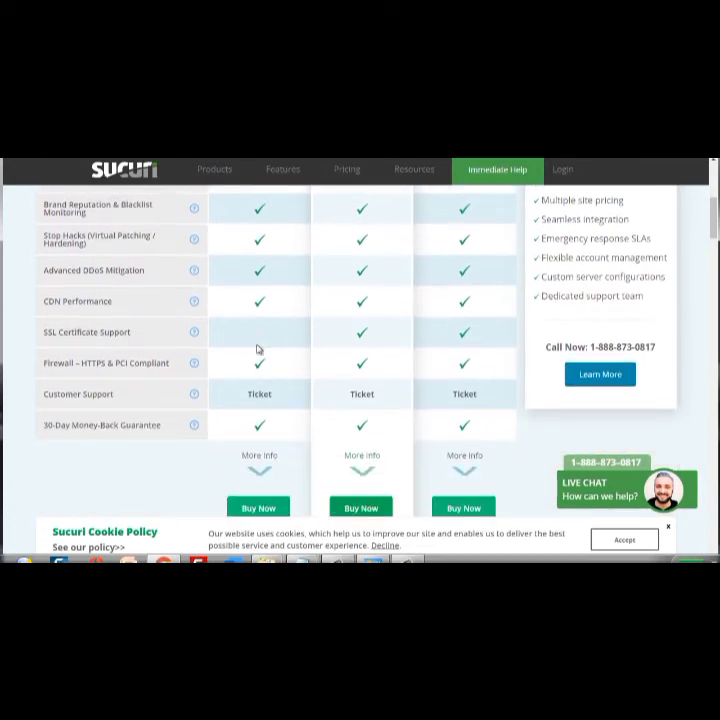
pyautogui.scroll(2, 258, 349)
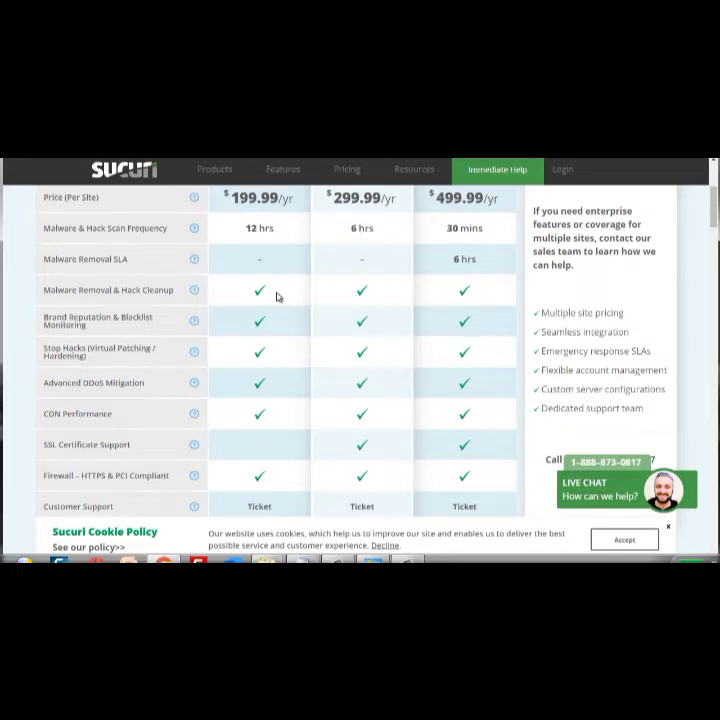
pyautogui.scroll(-3, 278, 296)
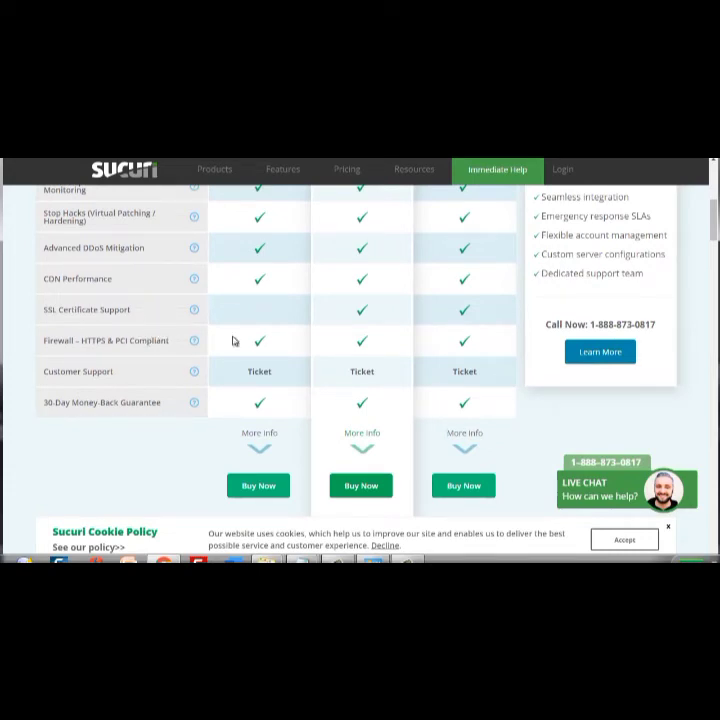
pyautogui.scroll(3, 250, 343)
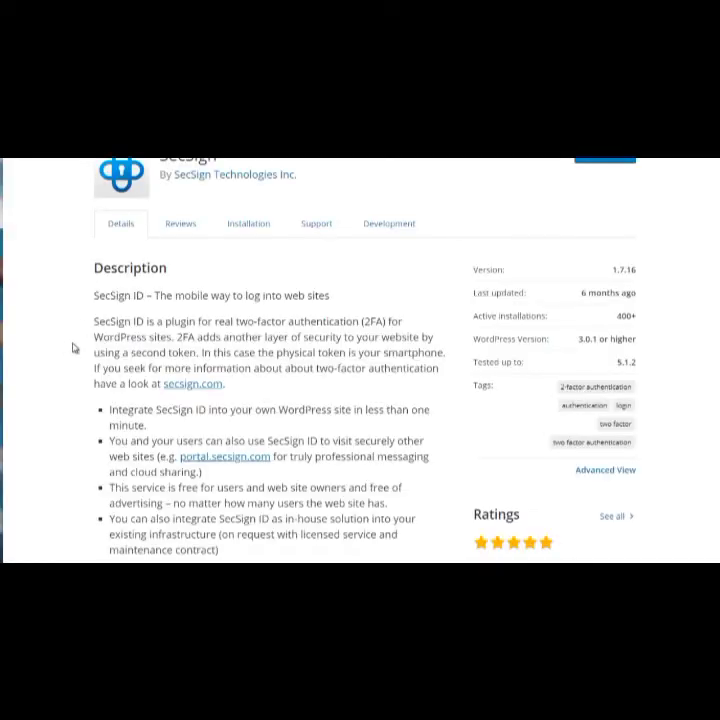
# Scroll through the SecSign two-factor authentication plugin's Details description.
pyautogui.scroll(3, 73, 348)
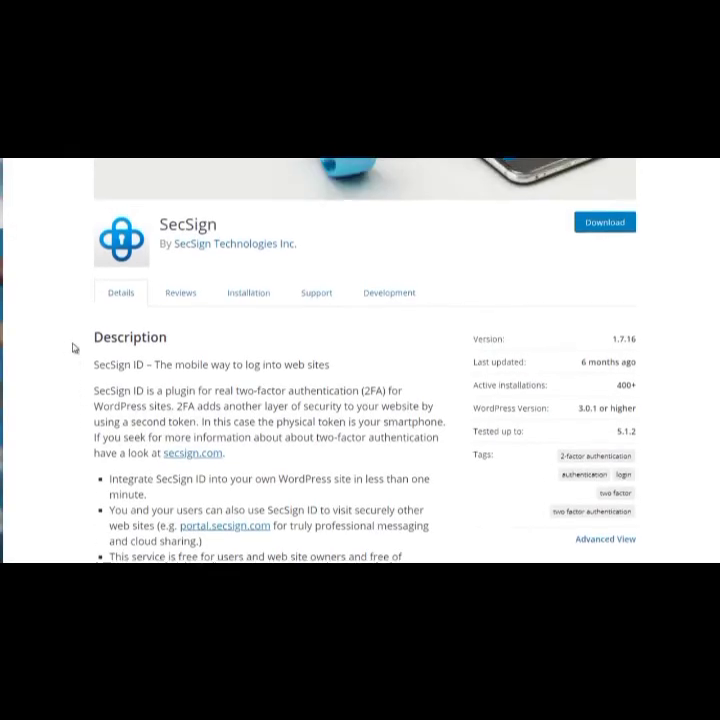
pyautogui.scroll(4, 73, 348)
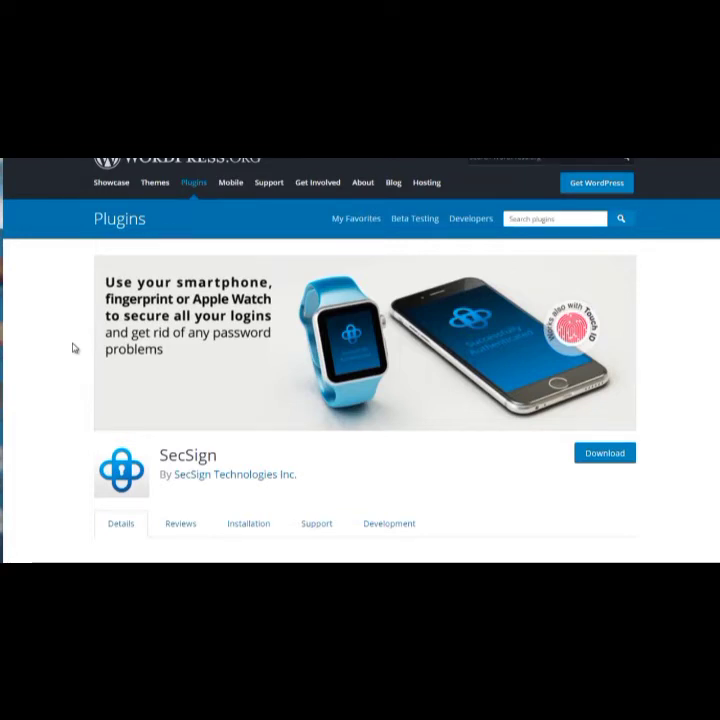
pyautogui.scroll(-3, 73, 348)
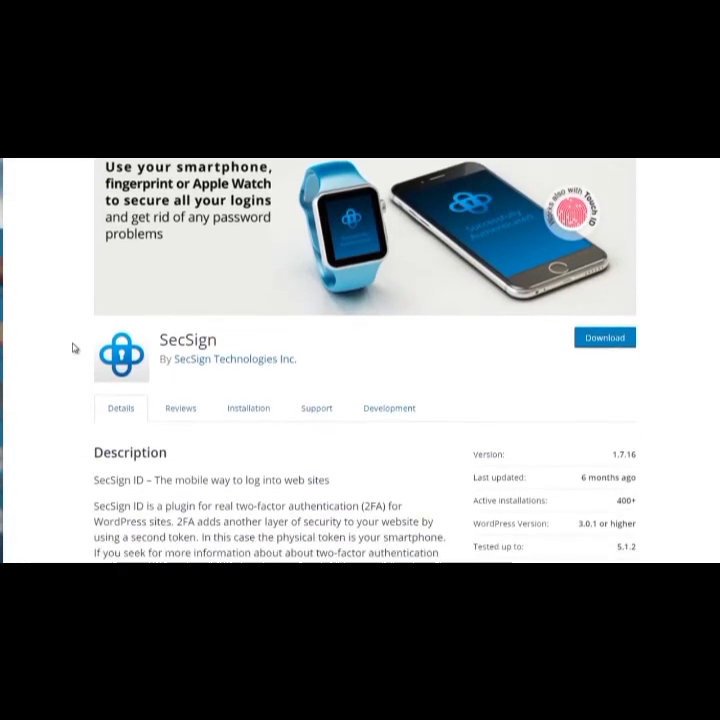
pyautogui.scroll(-1, 73, 348)
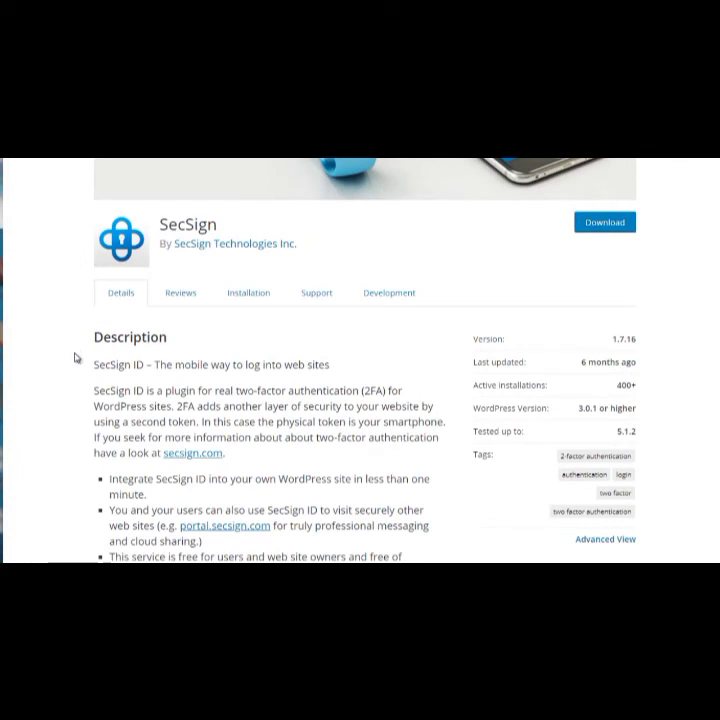
pyautogui.scroll(2, 74, 357)
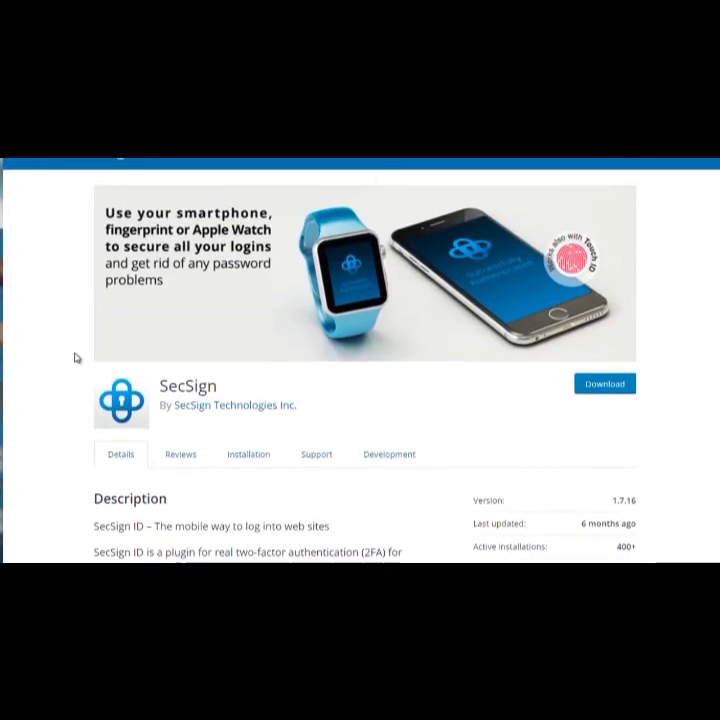
pyautogui.scroll(-1, 74, 357)
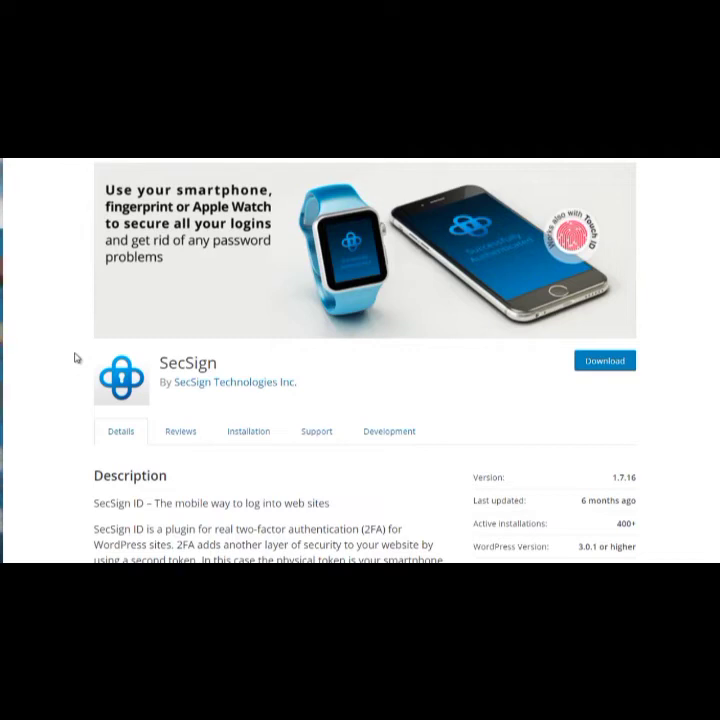
pyautogui.scroll(-1, 76, 357)
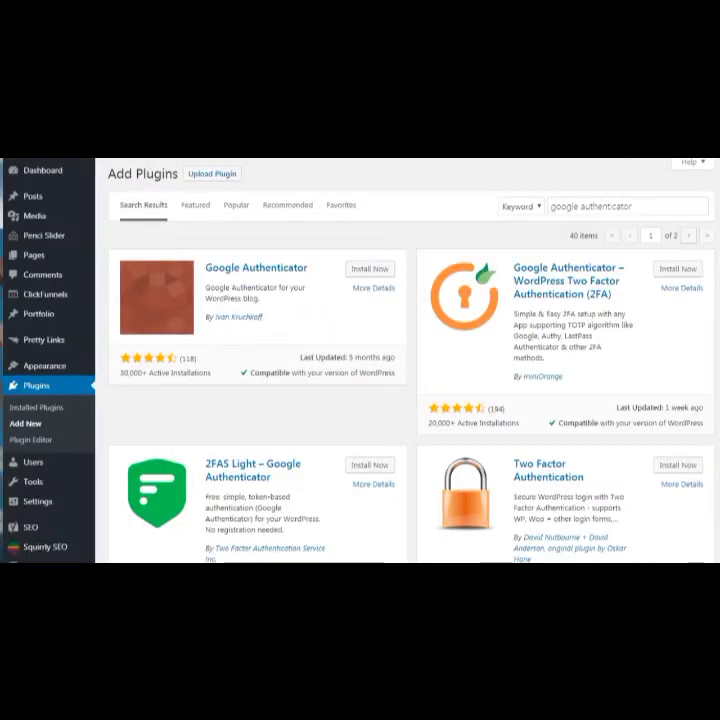
pyautogui.click(636, 205)
pyautogui.hotkey('ctrl', 'a')
pyautogui.hotkey('ctrl', 'c')
pyautogui.press('BackSpace')
pyautogui.write('secsign')
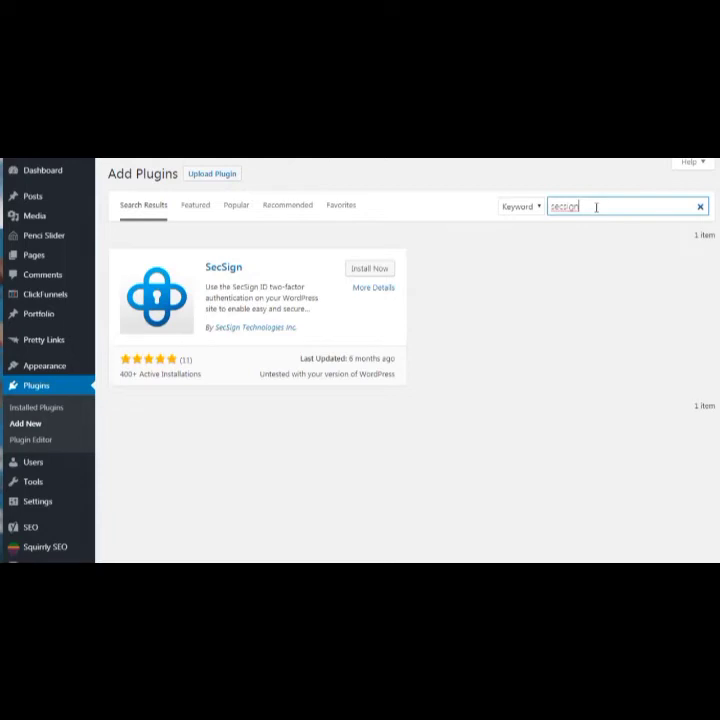
pyautogui.click(698, 207)
pyautogui.click(599, 207)
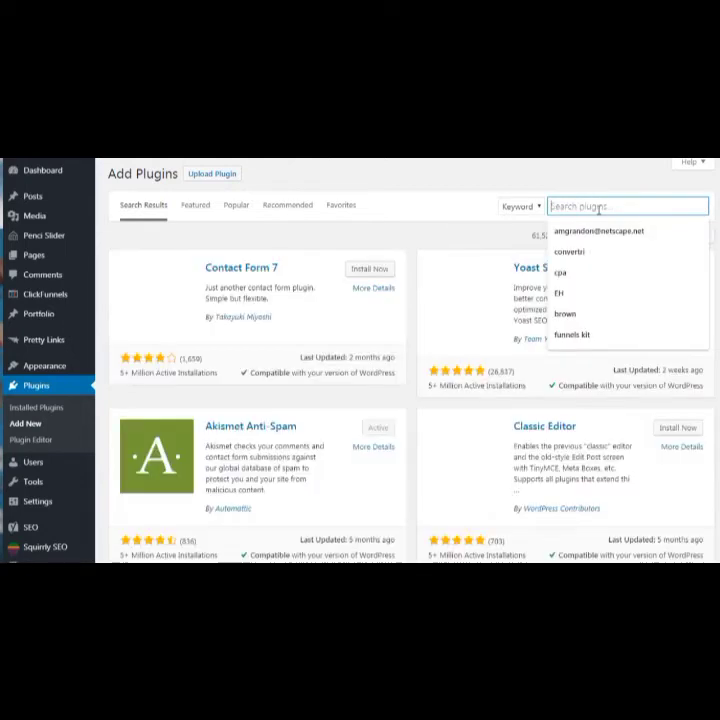
pyautogui.hotkey('ctrl', 'v')
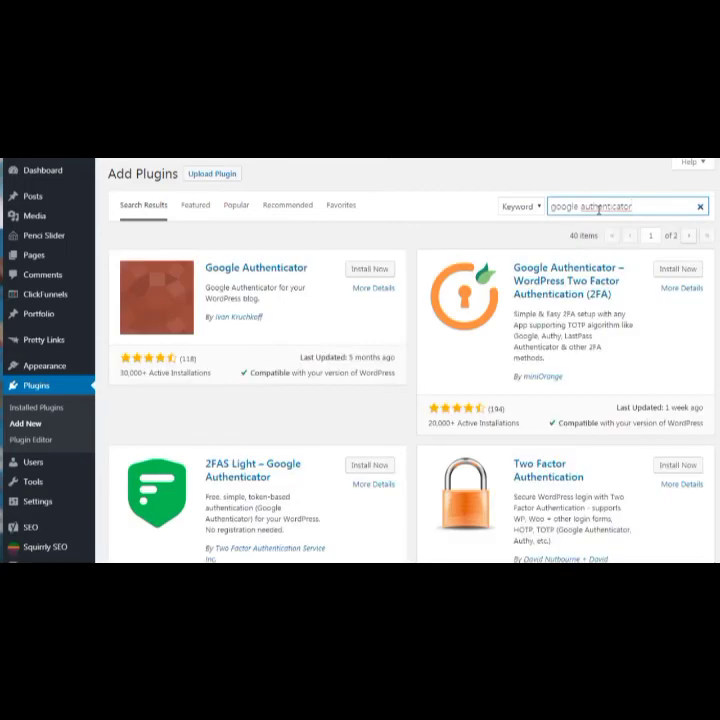
pyautogui.click(410, 244)
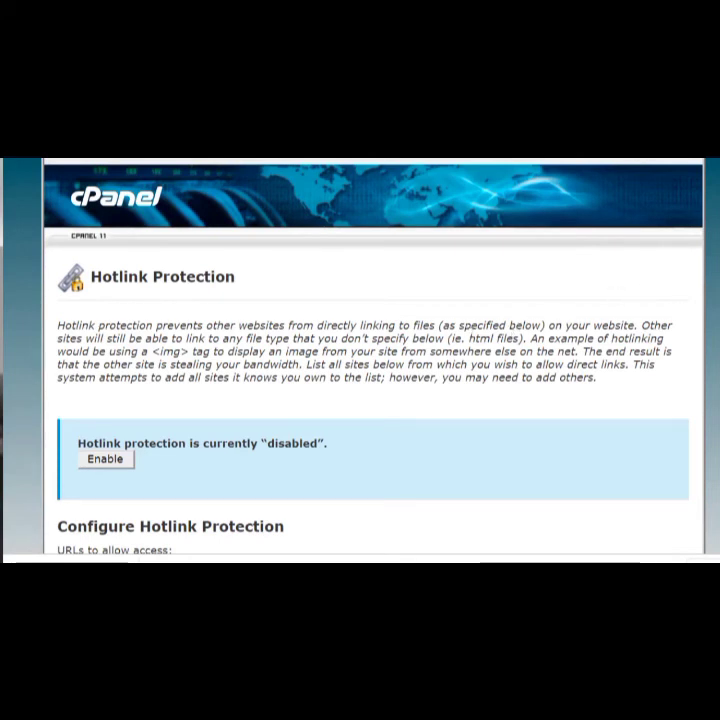
pyautogui.scroll(-3, 541, 375)
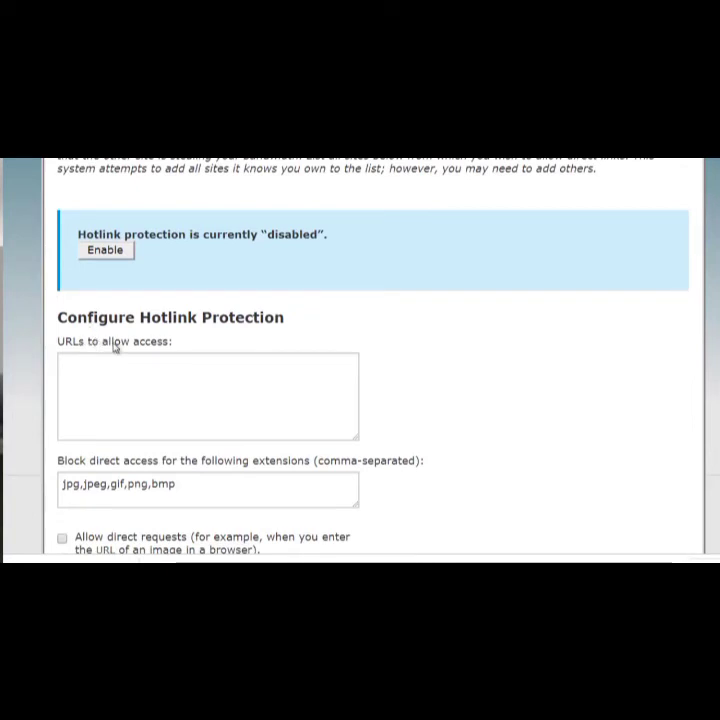
pyautogui.click(184, 380)
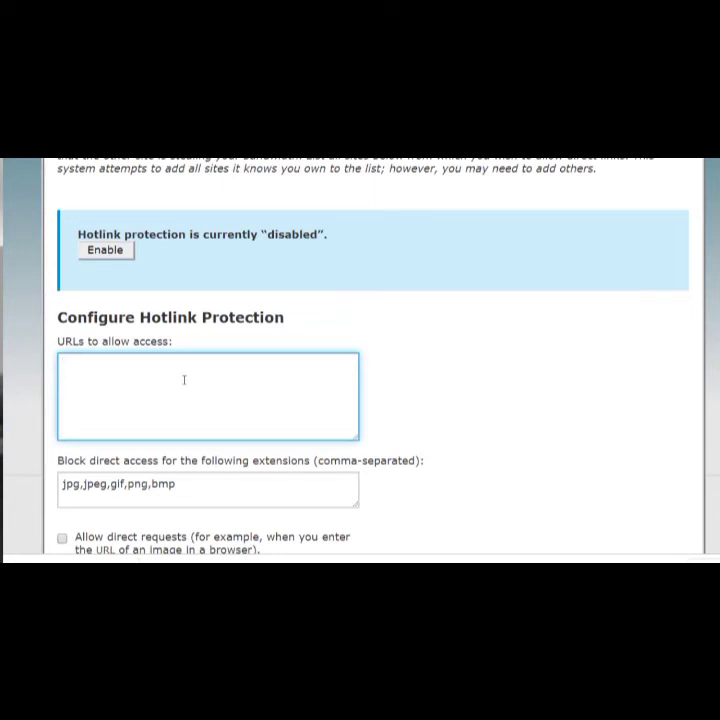
pyautogui.write('www.y')
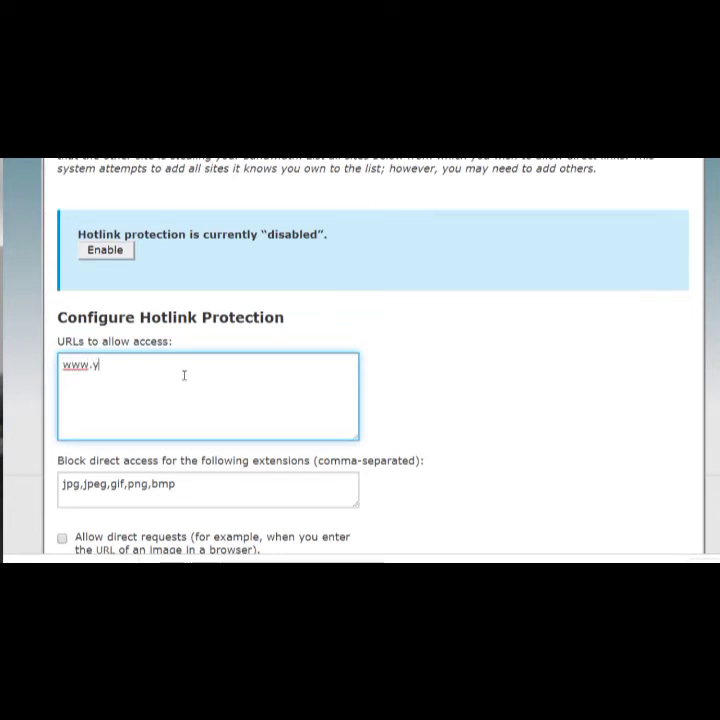
pyautogui.write('ourdomain.com')
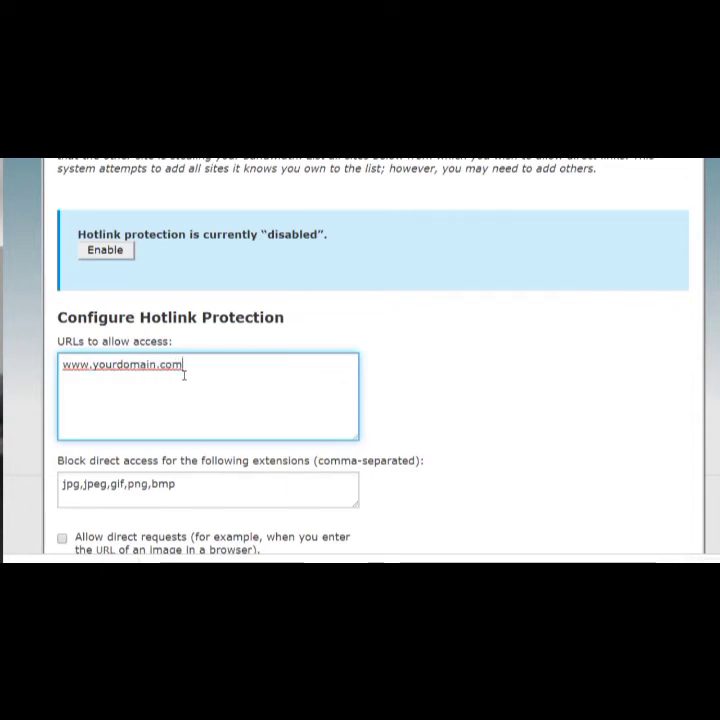
pyautogui.press('Return')
pyautogui.write('htt')
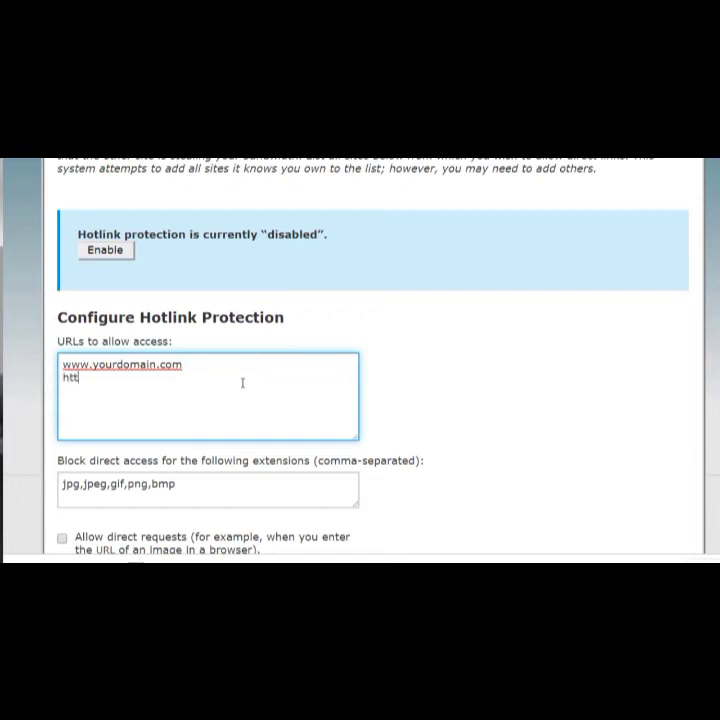
pyautogui.write('p://')
pyautogui.write('www.yourdomain.com')
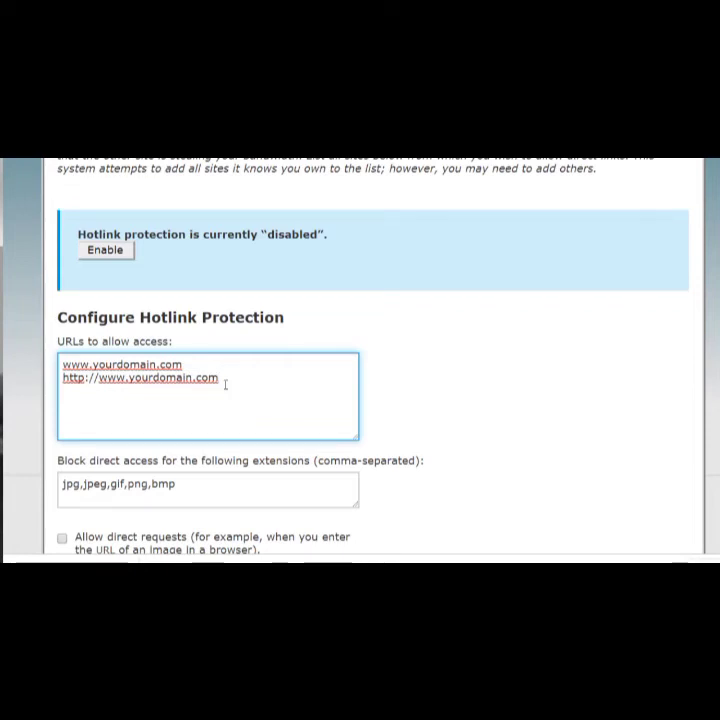
pyautogui.click(86, 378)
pyautogui.write('s')
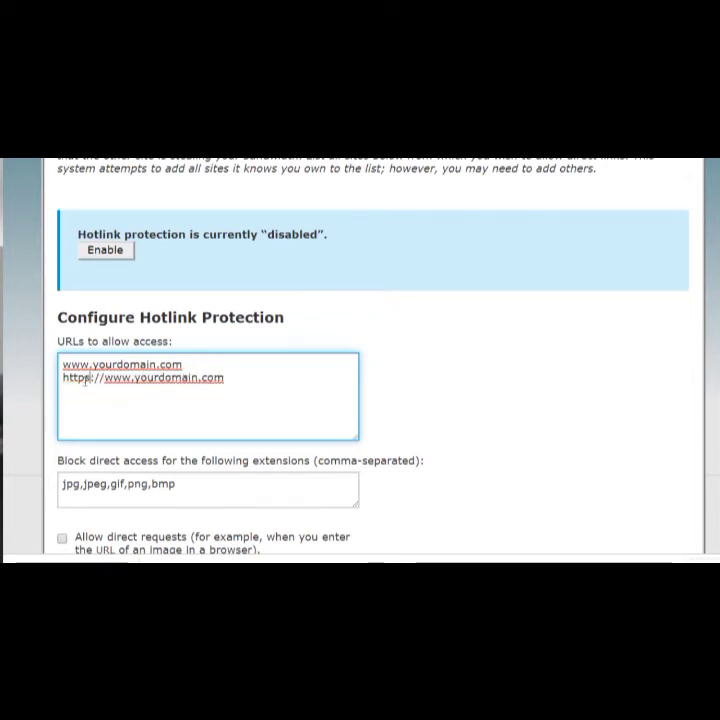
pyautogui.click(224, 378)
pyautogui.press('Return')
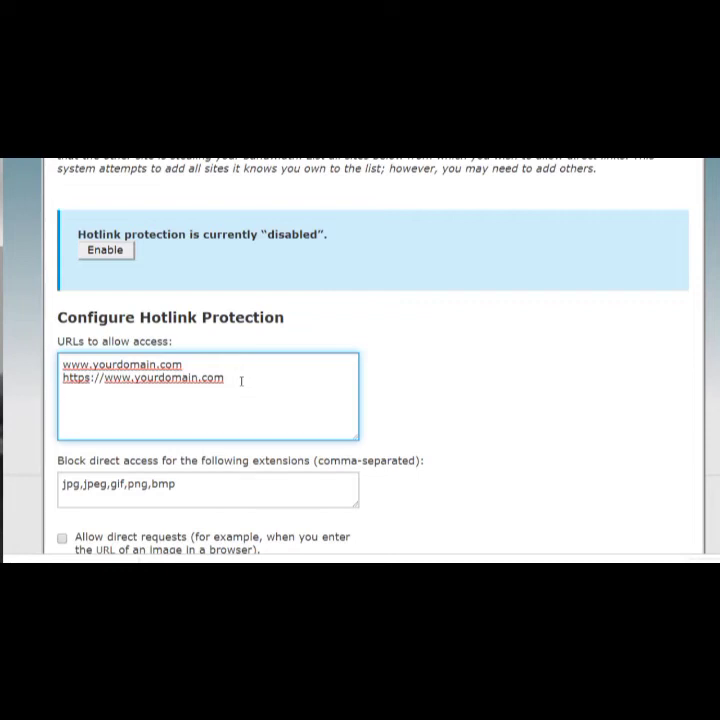
pyautogui.write('www.')
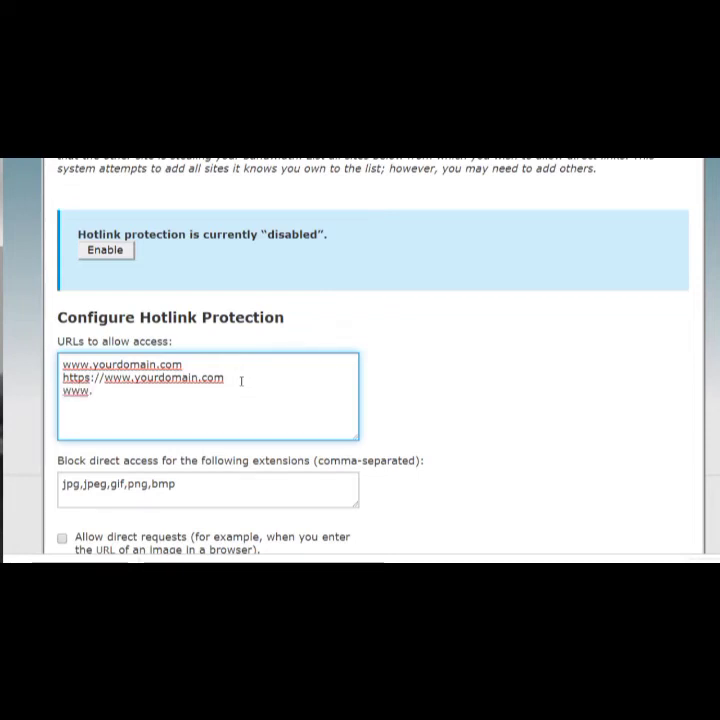
pyautogui.write('yoursis')
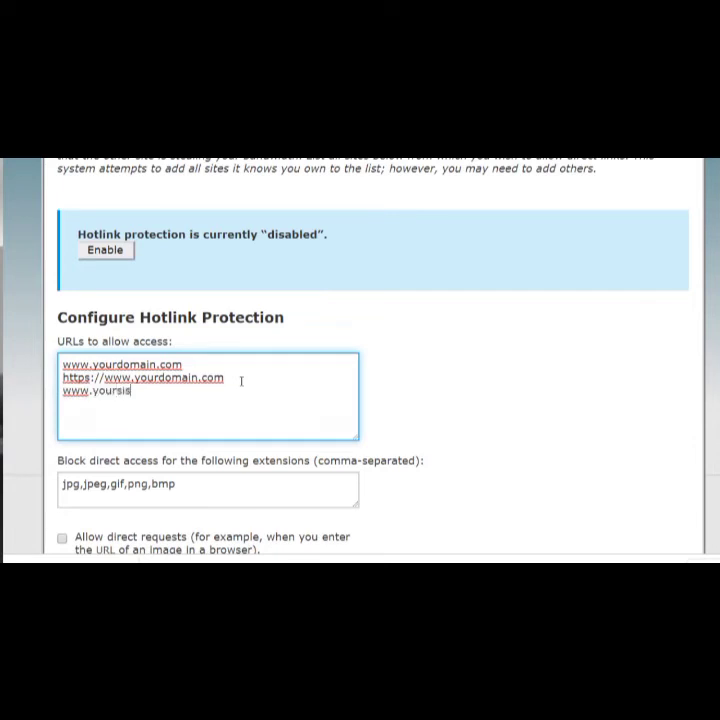
pyautogui.write('tersite.com')
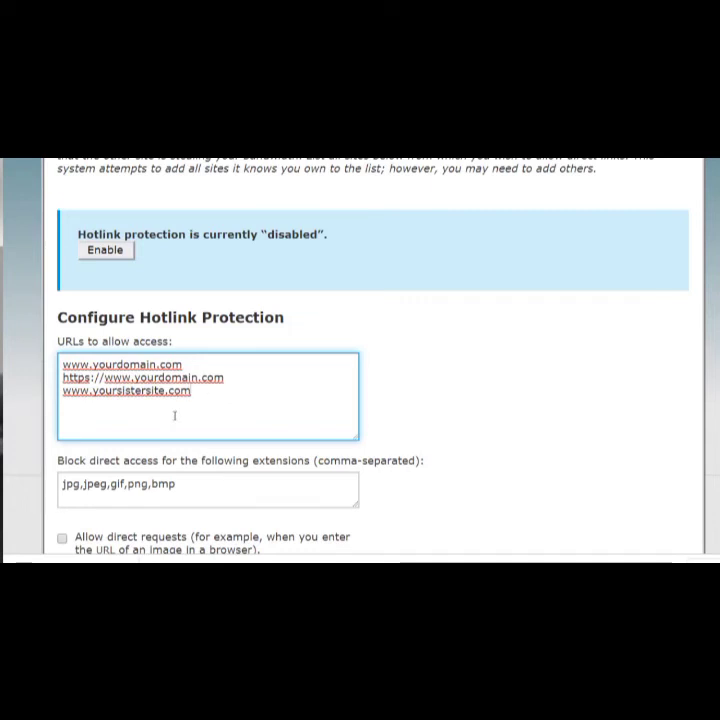
pyautogui.click(376, 434)
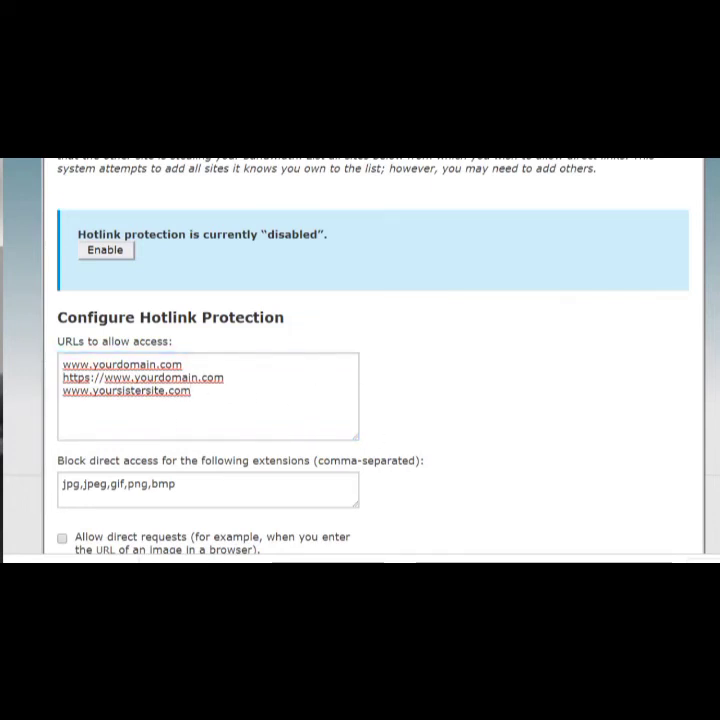
pyautogui.scroll(-1, 410, 400)
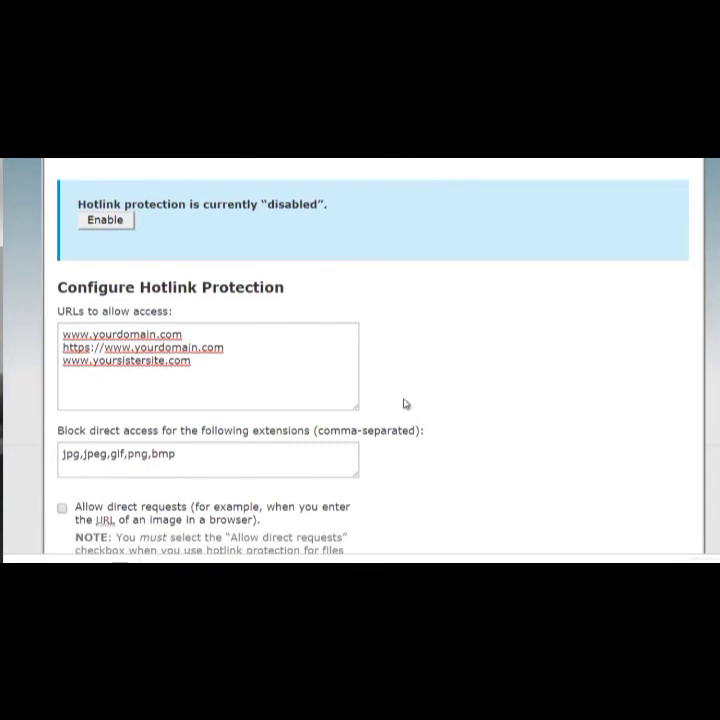
pyautogui.click(303, 371)
pyautogui.click(379, 406)
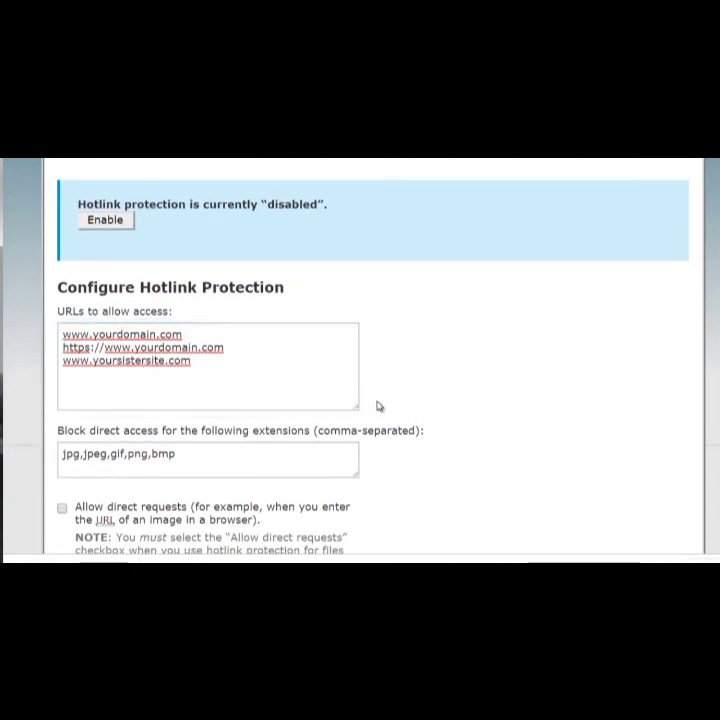
pyautogui.scroll(-1, 374, 360)
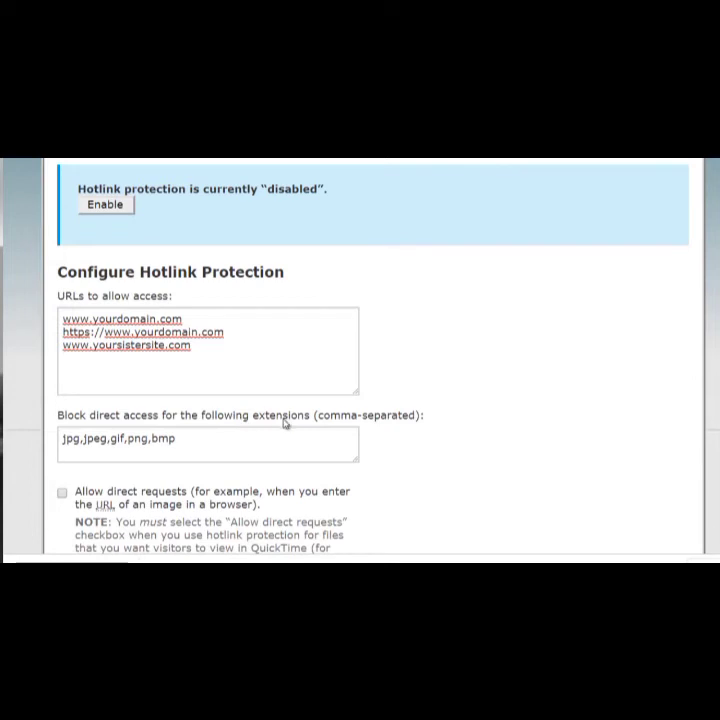
# Append ,mp3,zip,mp4 after bmp in the blocked file extensions list.
pyautogui.click(205, 436)
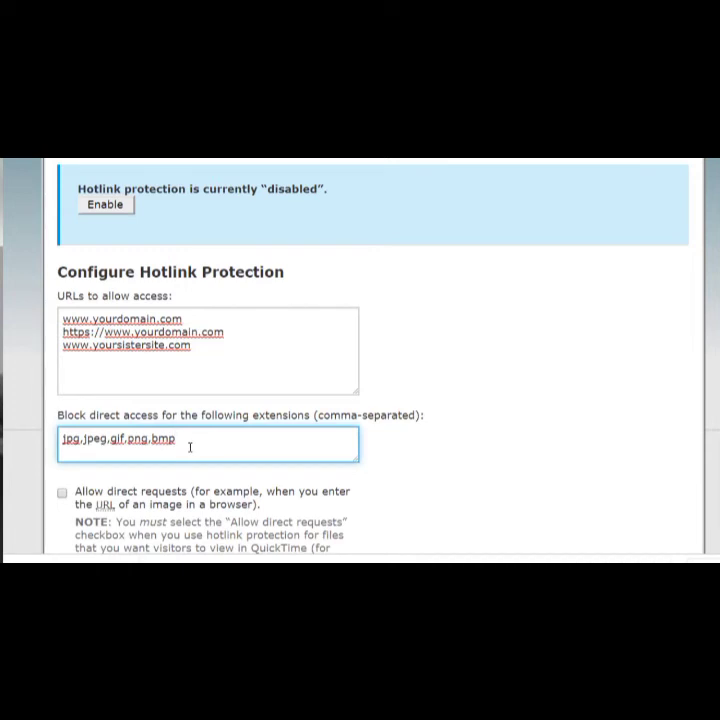
pyautogui.write(',mp3,zip,')
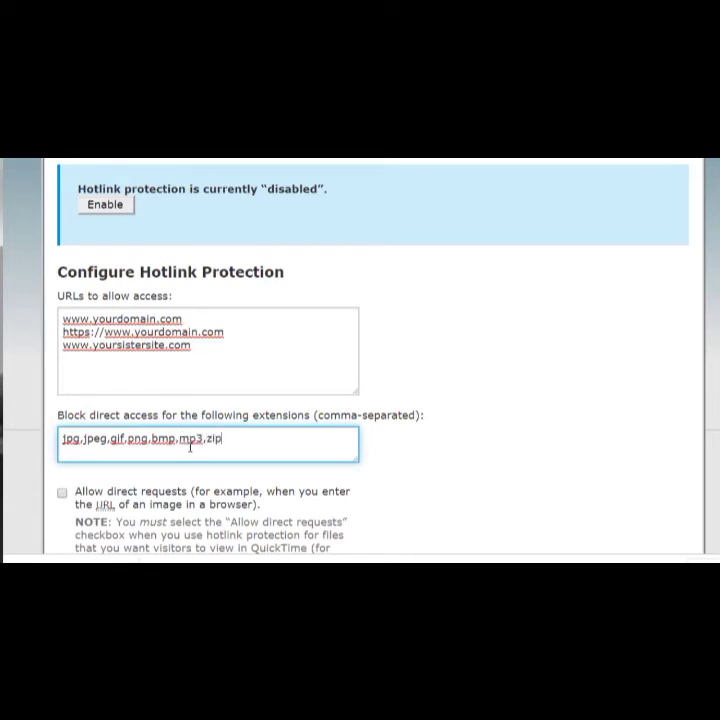
pyautogui.write('mp4')
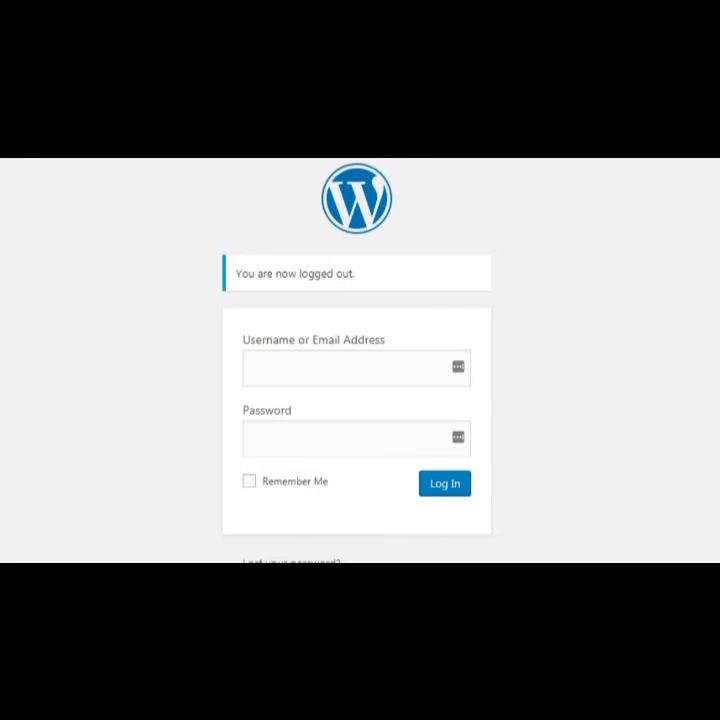
# Enter admin as the login username and select the text.
pyautogui.write('admin')
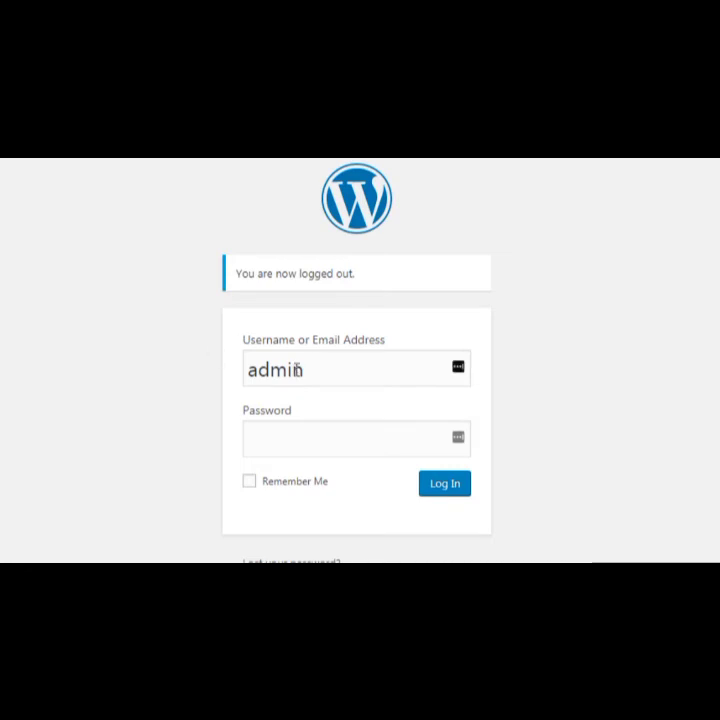
pyautogui.moveTo(321, 371); pyautogui.dragTo(245, 372)
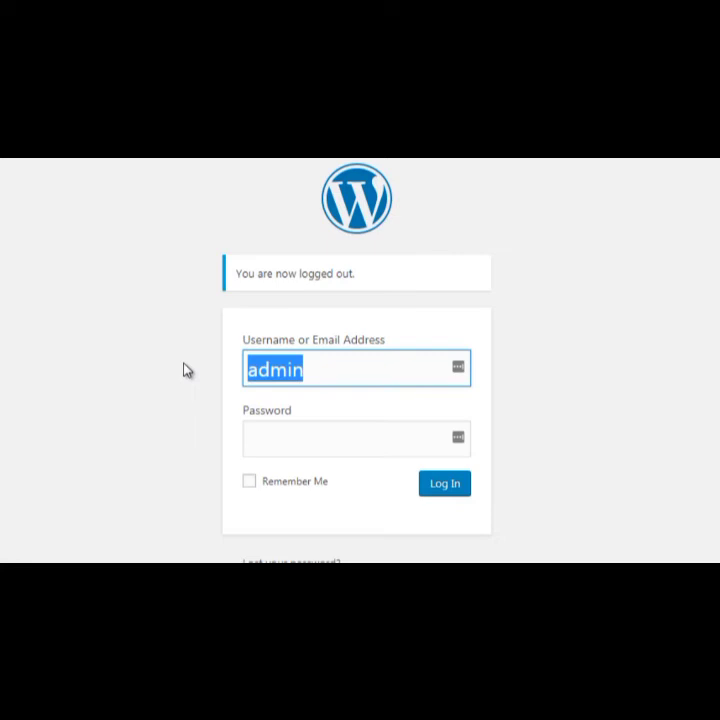
# Replace admin with the yourdomain username and move to the password field.
pyautogui.write('yourdomain')
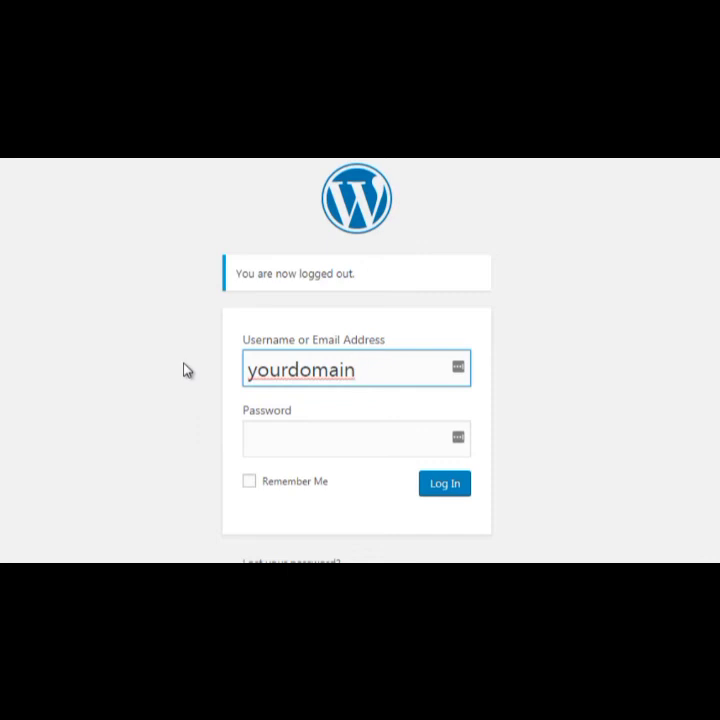
pyautogui.click(265, 437)
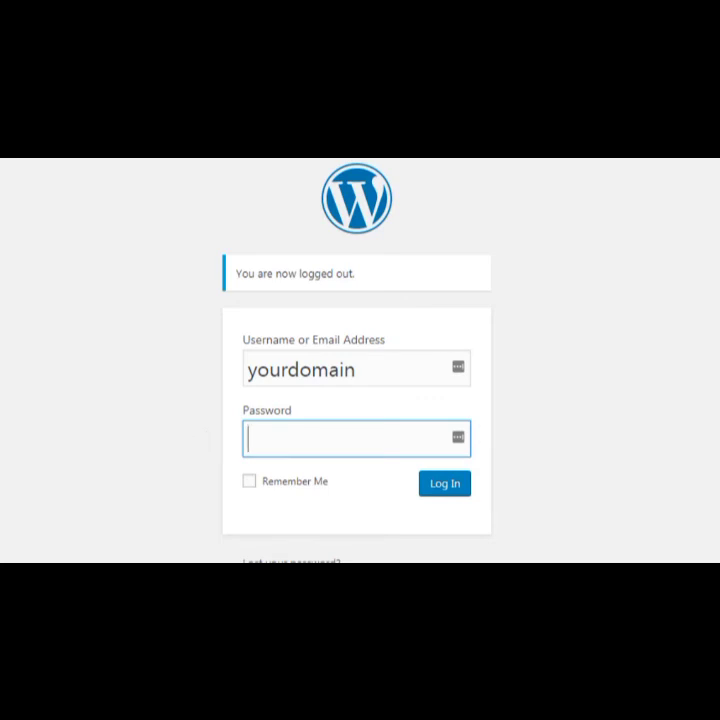
pyautogui.press('super')
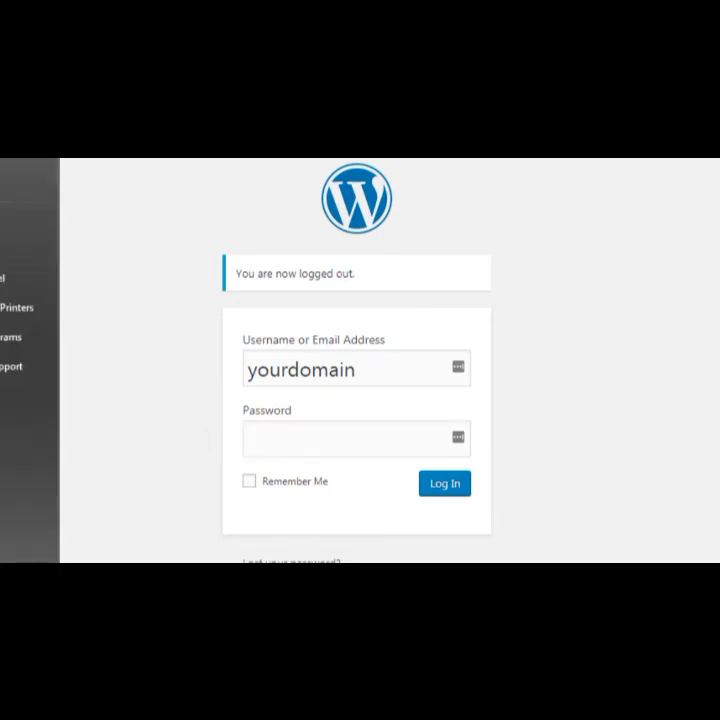
# In a new Notepad document, type a long password of letters, digits and symbols.
pyautogui.press('Return')
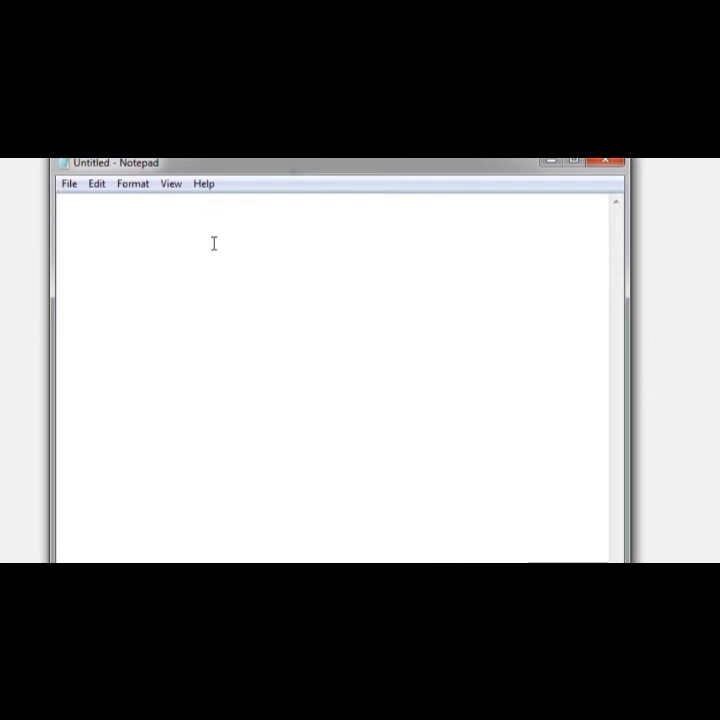
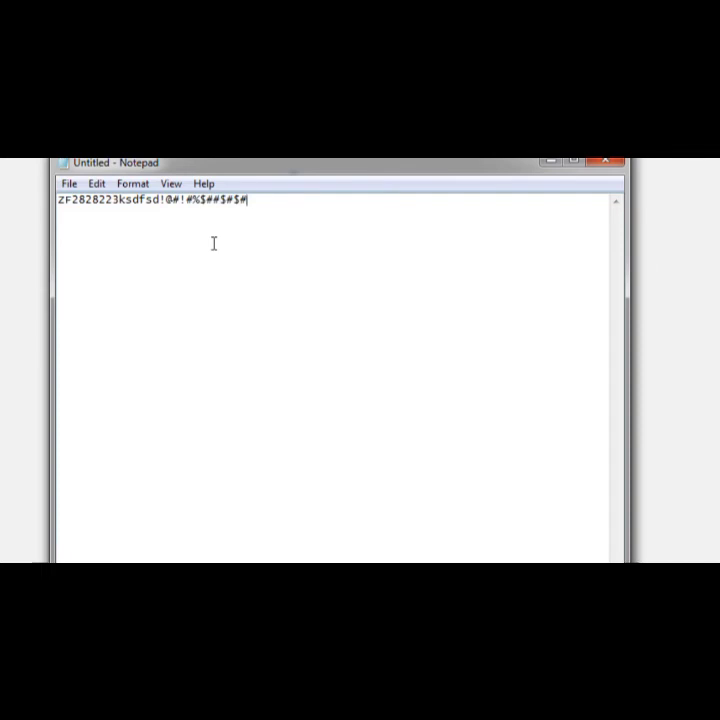
# Wrap the password in angle brackets and select the whole line.
pyautogui.hotkey('shift', 'Left')
pyautogui.hotkey('shift', 'Left')
pyautogui.hotkey('shift', 'Left')
pyautogui.hotkey('shift', 'Left')
pyautogui.hotkey('shift', 'Left')
pyautogui.hotkey('shift', 'Left')
pyautogui.hotkey('shift', 'Left')
pyautogui.hotkey('shift', 'Left')
pyautogui.hotkey('shift', 'Left')
pyautogui.hotkey('shift', 'Left')
pyautogui.hotkey('shift', 'Left')
pyautogui.hotkey('shift', 'Left')
pyautogui.hotkey('shift', 'Left')
pyautogui.hotkey('shift', 'Left')
pyautogui.hotkey('shift', 'Left')
pyautogui.hotkey('shift', 'Left')
pyautogui.hotkey('shift', 'Left')
pyautogui.hotkey('shift', 'Left')
pyautogui.hotkey('shift', 'Left')
pyautogui.hotkey('shift', 'Left')
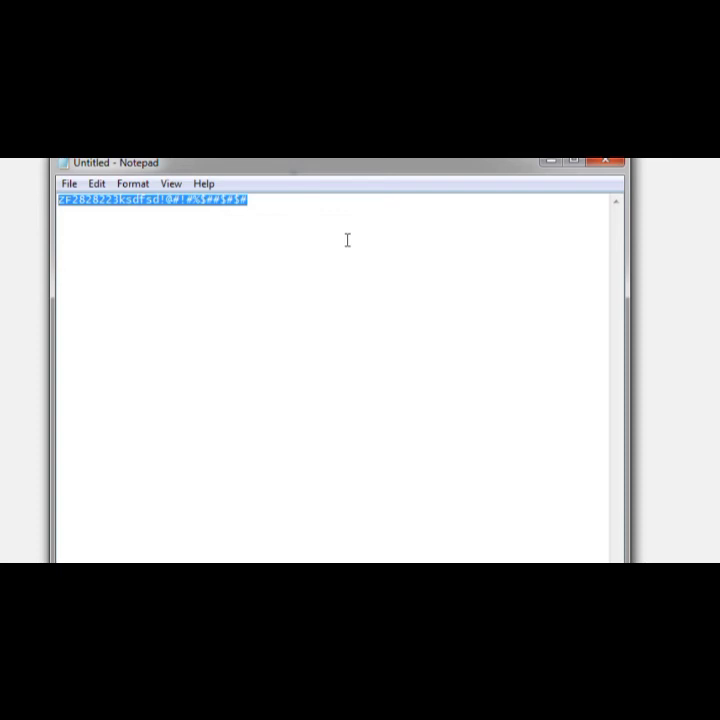
pyautogui.press('Right')
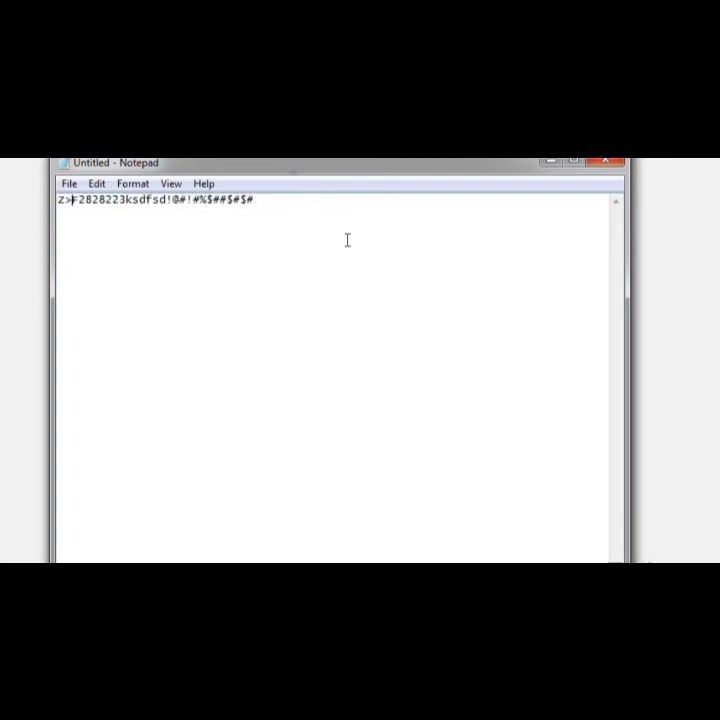
pyautogui.press('BackSpace')
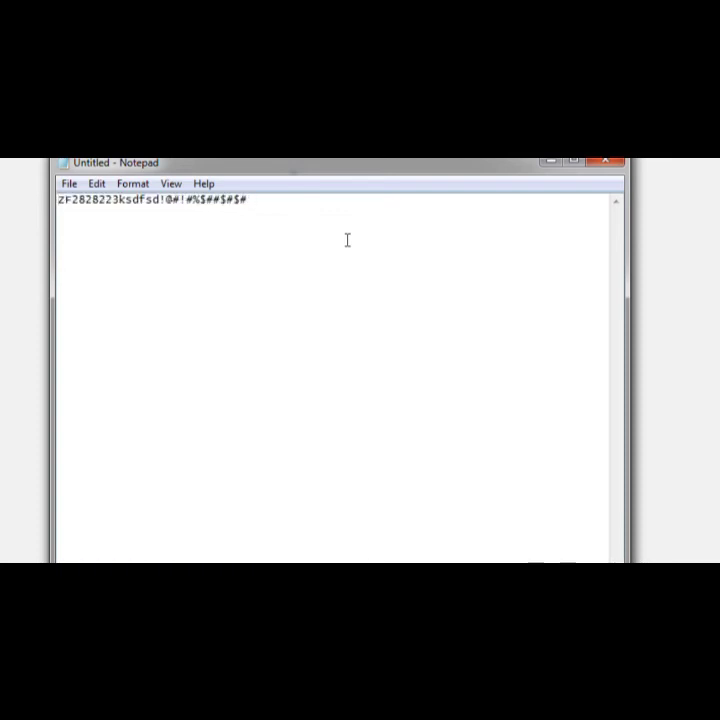
pyautogui.press('Left')
pyautogui.write('<')
pyautogui.press('Right')
pyautogui.press('Right')
pyautogui.press('Right')
pyautogui.press('Right')
pyautogui.press('Right')
pyautogui.press('Right')
pyautogui.press('Right')
pyautogui.press('Right')
pyautogui.press('Right')
pyautogui.press('Right')
pyautogui.press('Right')
pyautogui.press('Right')
pyautogui.press('Right')
pyautogui.press('Right')
pyautogui.press('Right')
pyautogui.press('Right')
pyautogui.press('Right')
pyautogui.press('Right')
pyautogui.press('End')
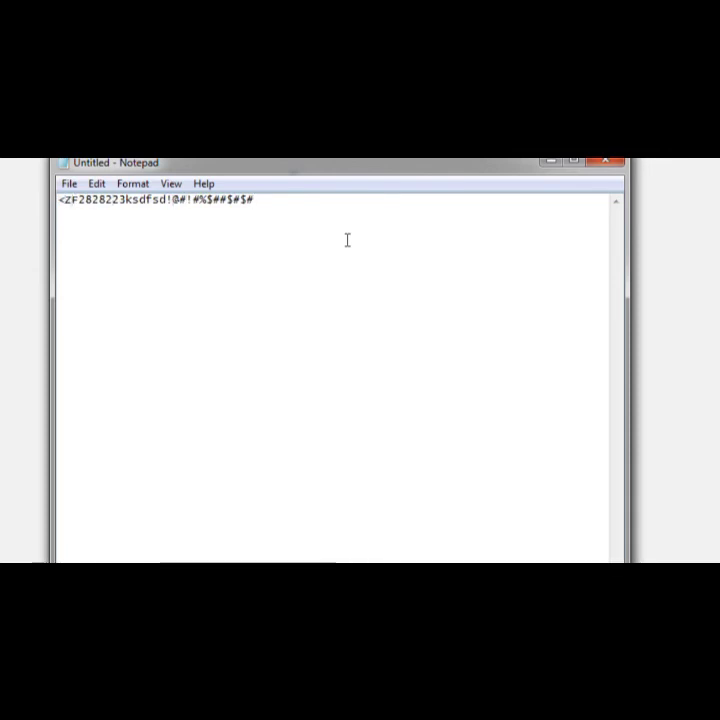
pyautogui.write('>')
pyautogui.hotkey('ctrl', 'a')
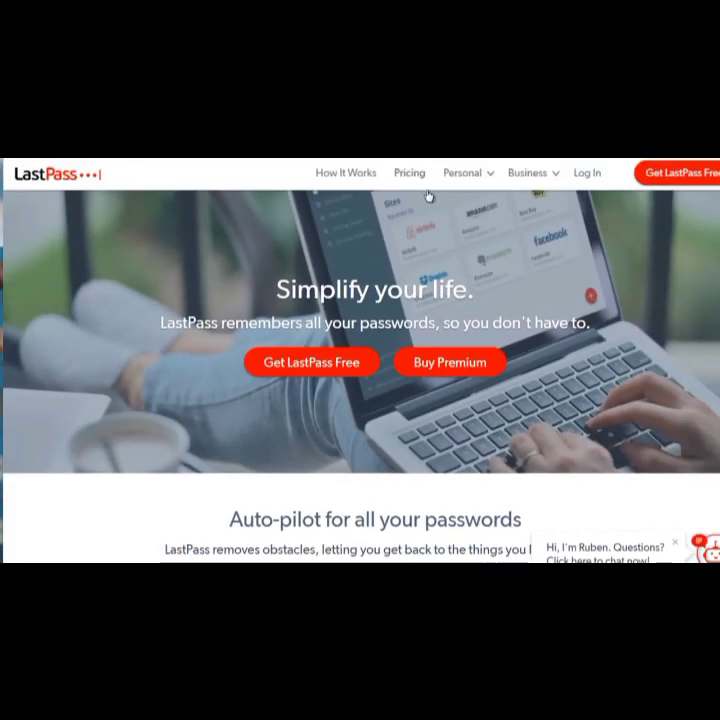
pyautogui.moveTo(529, 184)
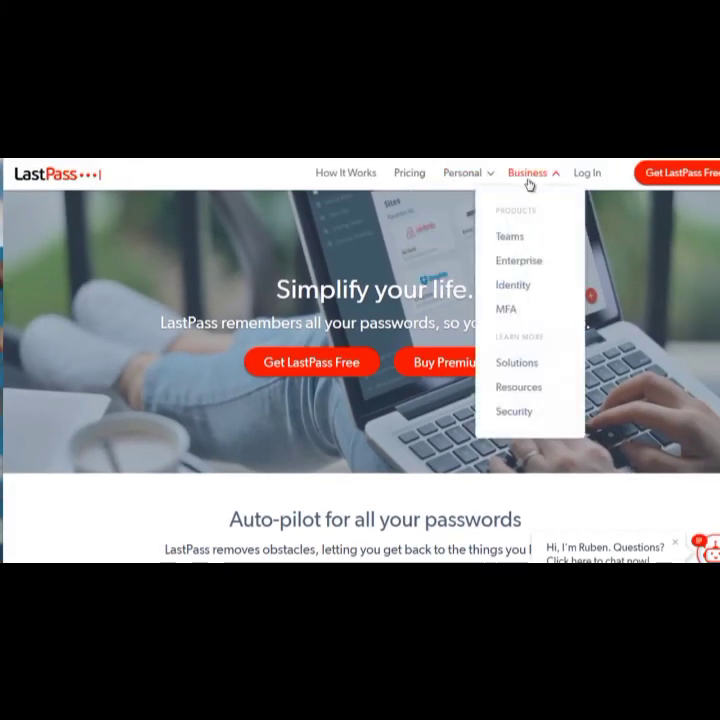